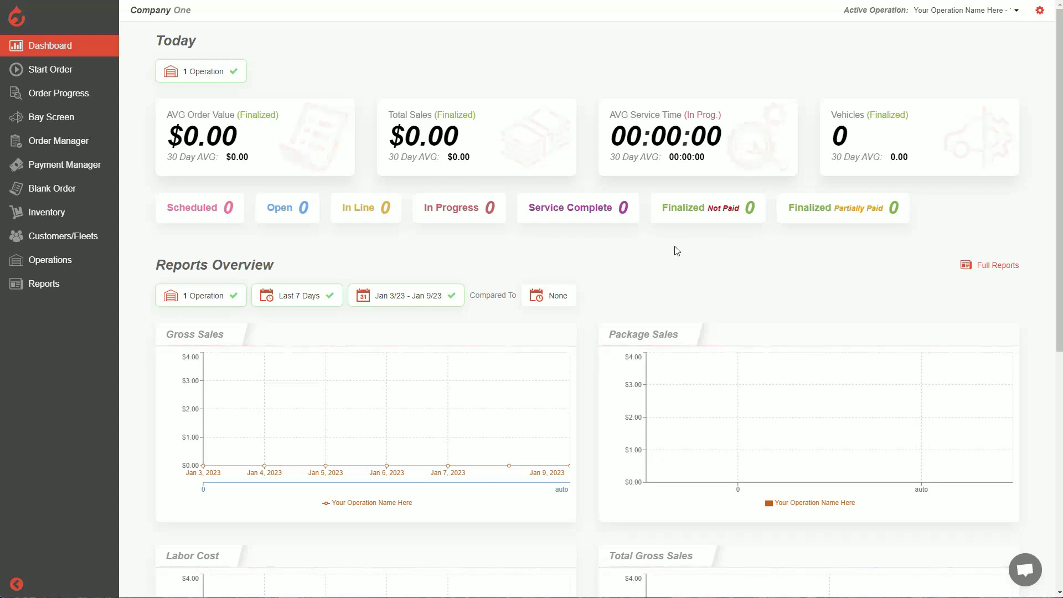
# - Open Operation Settings for Your Operation Name Here and scroll down to its Droptop Scheduling details
pyautogui.click(63, 267)
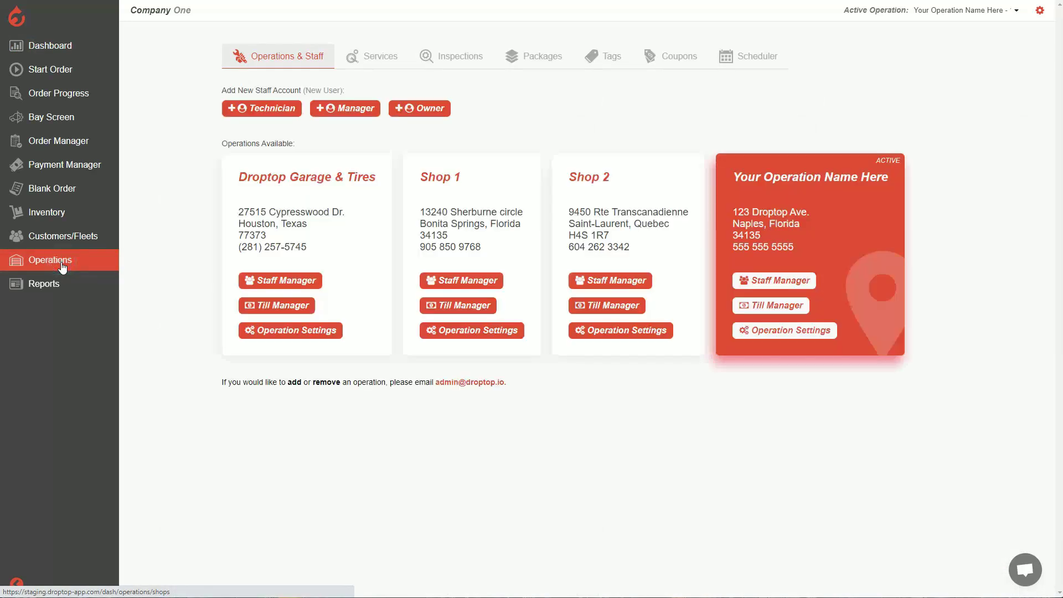
pyautogui.click(811, 335)
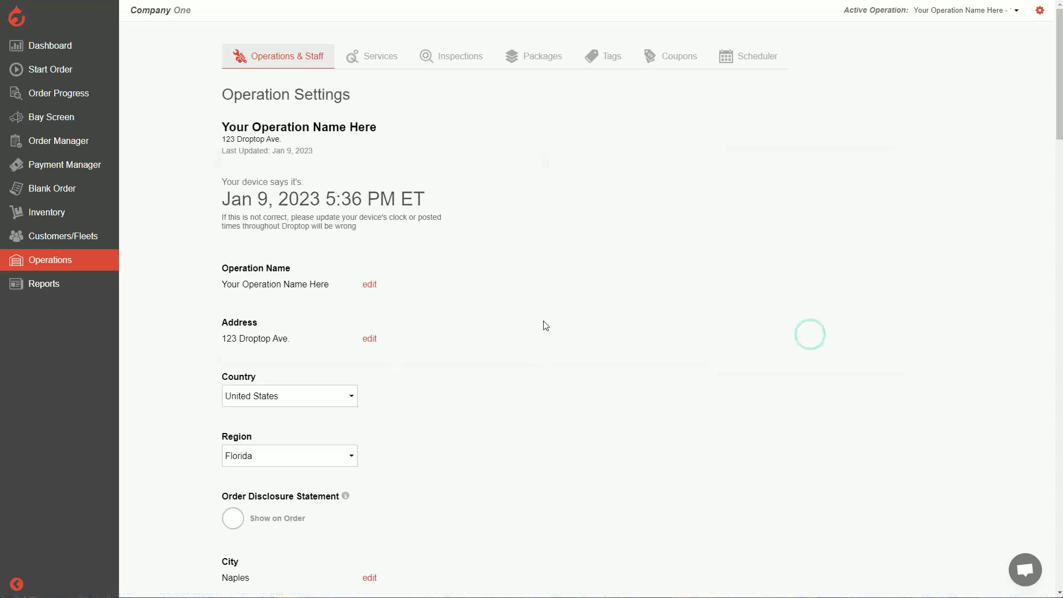
pyautogui.scroll(-13, 360, 315)
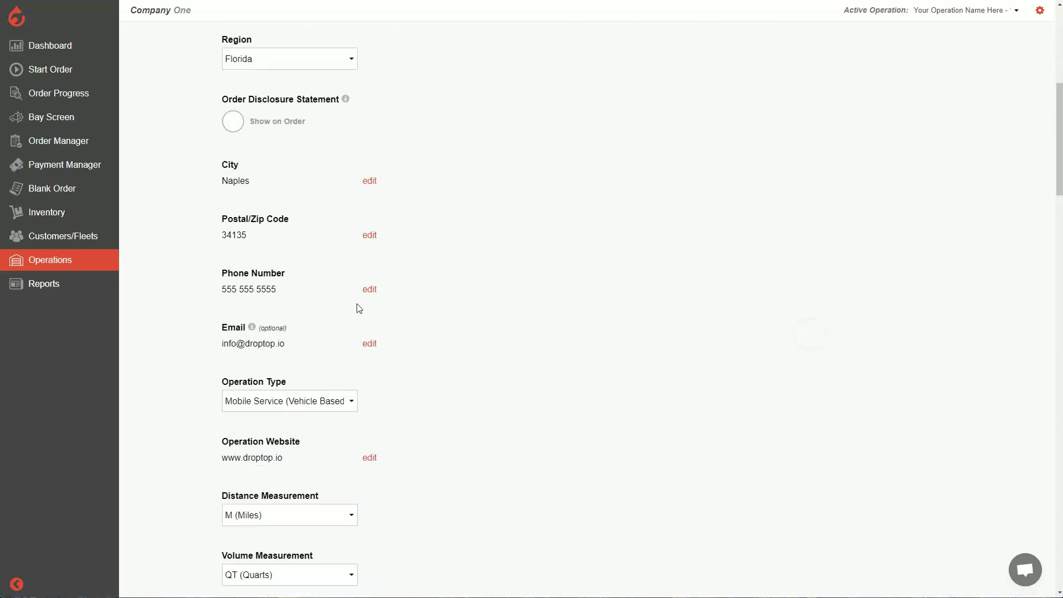
pyautogui.scroll(-20, 358, 308)
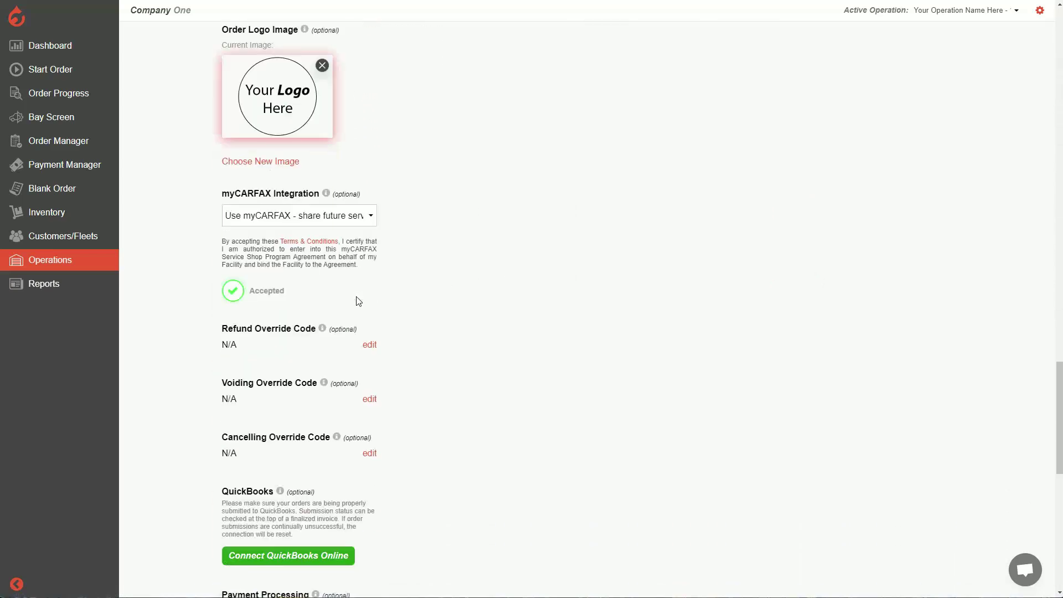
pyautogui.scroll(-6, 358, 301)
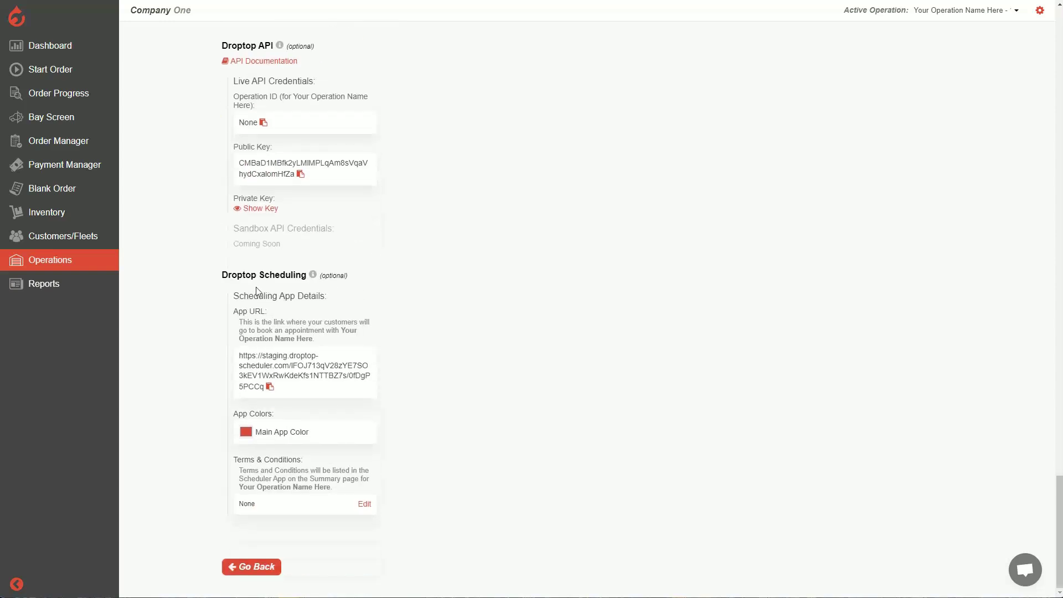
pyautogui.moveTo(227, 278); pyautogui.dragTo(311, 275)
pyautogui.click(373, 275)
pyautogui.moveTo(288, 391); pyautogui.dragTo(233, 360)
pyautogui.click(399, 365)
# - Change the Main App Color from red to teal blue, RGB 9, 137, 179
pyautogui.click(246, 433)
pyautogui.moveTo(336, 454)
pyautogui.mouseDown()
pyautogui.moveTo(309, 489)
pyautogui.moveTo(321, 493)
pyautogui.moveTo(284, 482)
pyautogui.moveTo(326, 471)
pyautogui.mouseUp()
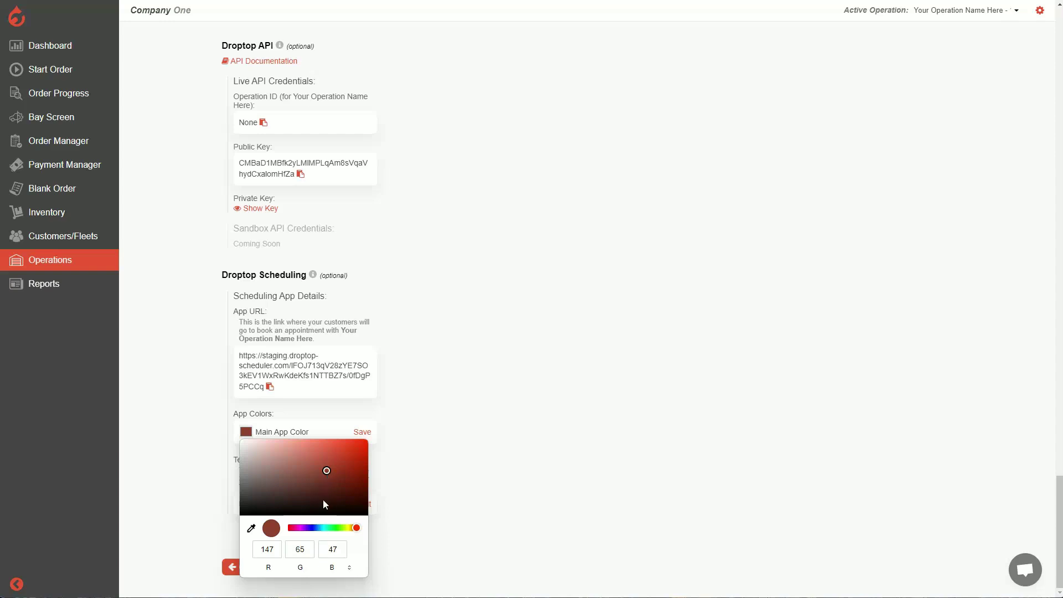
pyautogui.moveTo(332, 531); pyautogui.dragTo(320, 528)
pyautogui.click(328, 467)
pyautogui.moveTo(328, 467)
pyautogui.mouseDown()
pyautogui.moveTo(358, 457)
pyautogui.moveTo(290, 463)
pyautogui.moveTo(249, 444)
pyautogui.moveTo(240, 459)
pyautogui.moveTo(239, 440)
pyautogui.moveTo(344, 449)
pyautogui.moveTo(361, 461)
pyautogui.mouseUp()
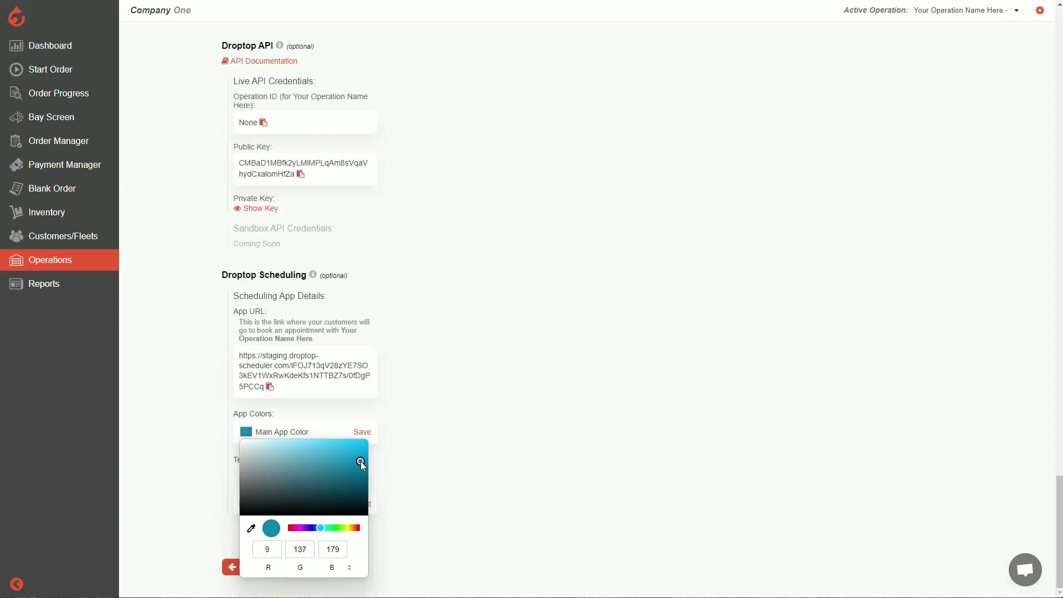
pyautogui.click(398, 459)
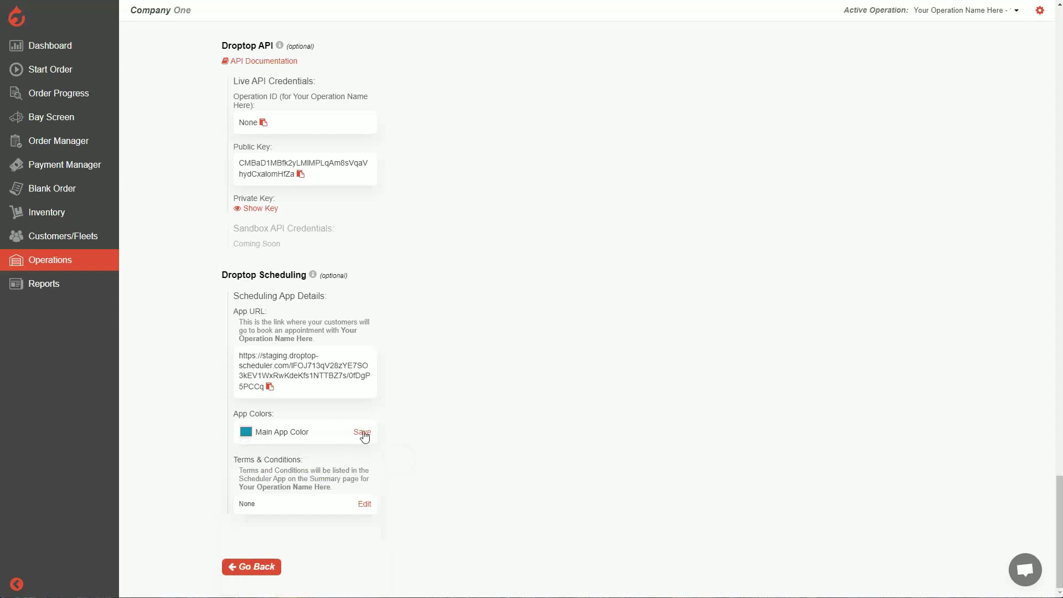
pyautogui.click(440, 442)
pyautogui.click(366, 504)
pyautogui.click(270, 525)
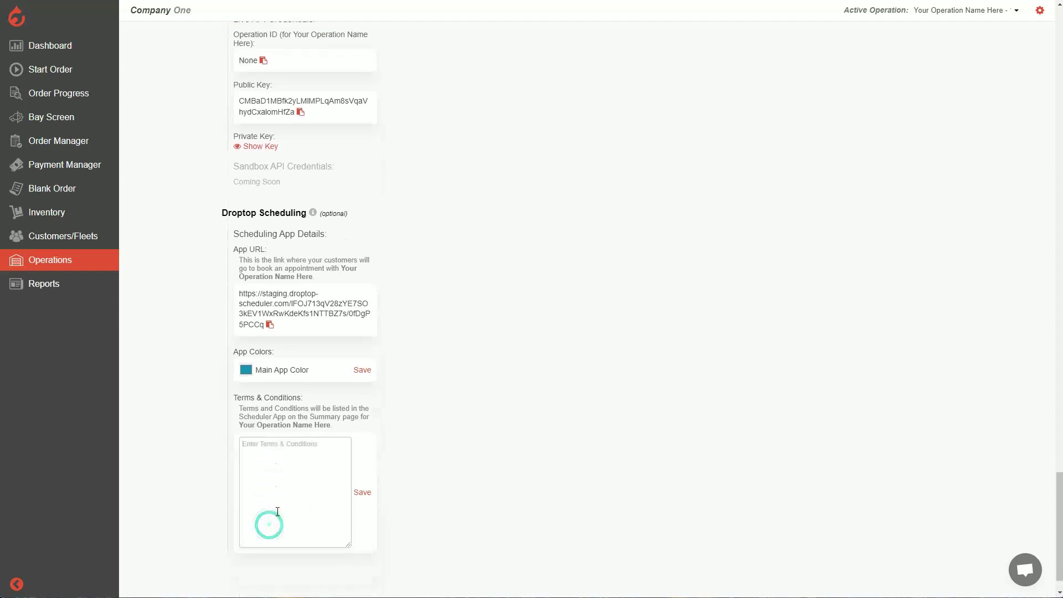
pyautogui.scroll(-2, 291, 449)
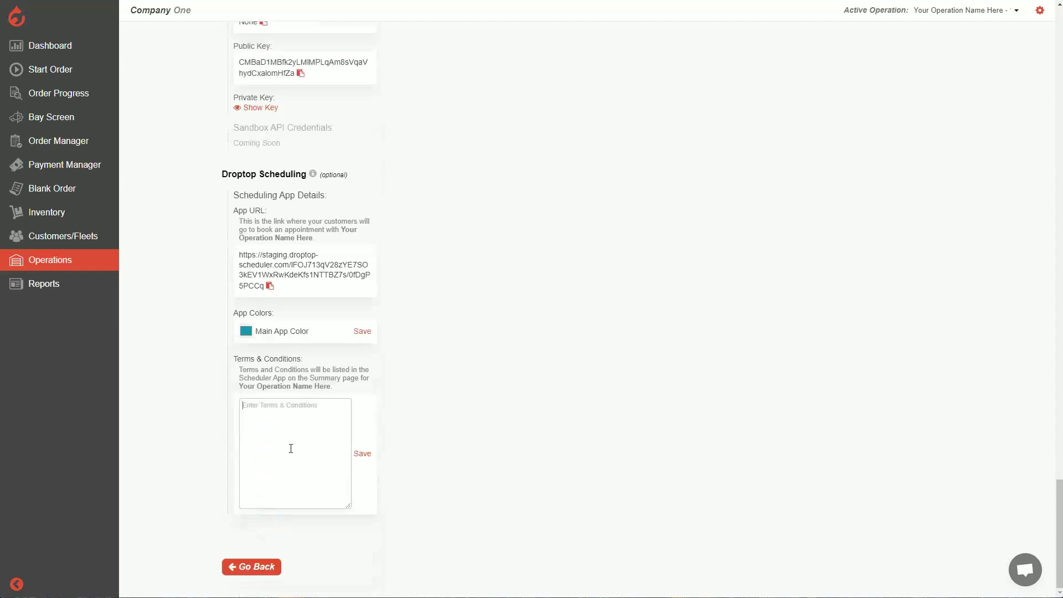
pyautogui.click(364, 456)
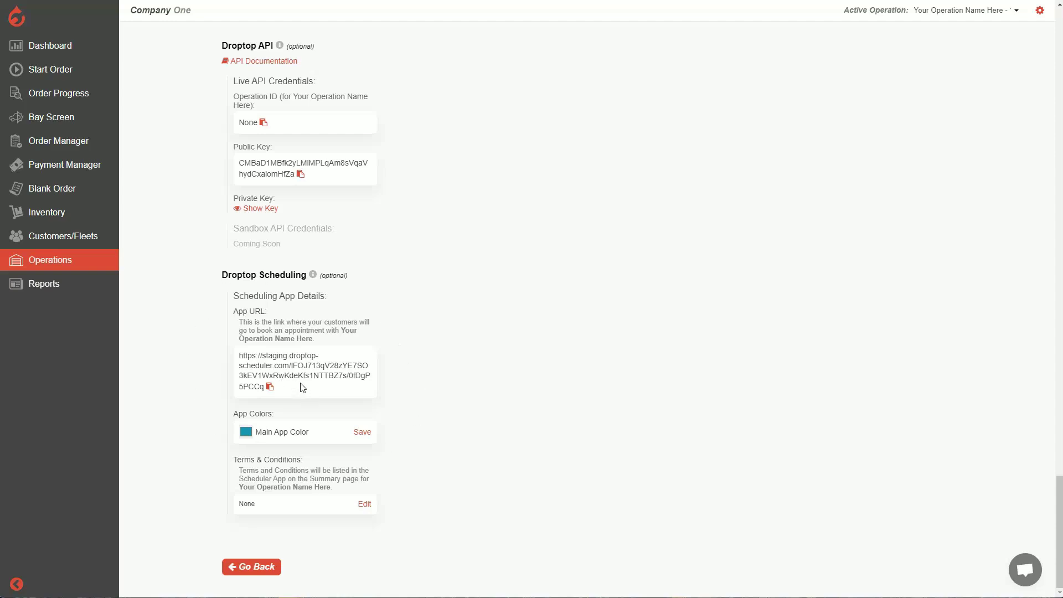
# - Return to Operations and show the Scheduler's empty Daily Booking Slots
pyautogui.click(102, 269)
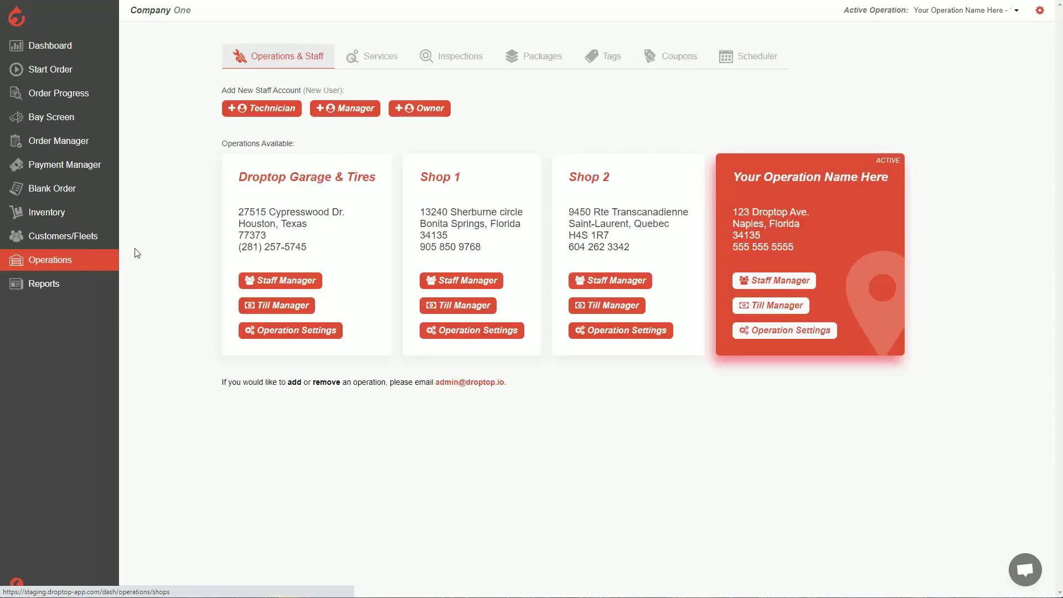
pyautogui.click(753, 59)
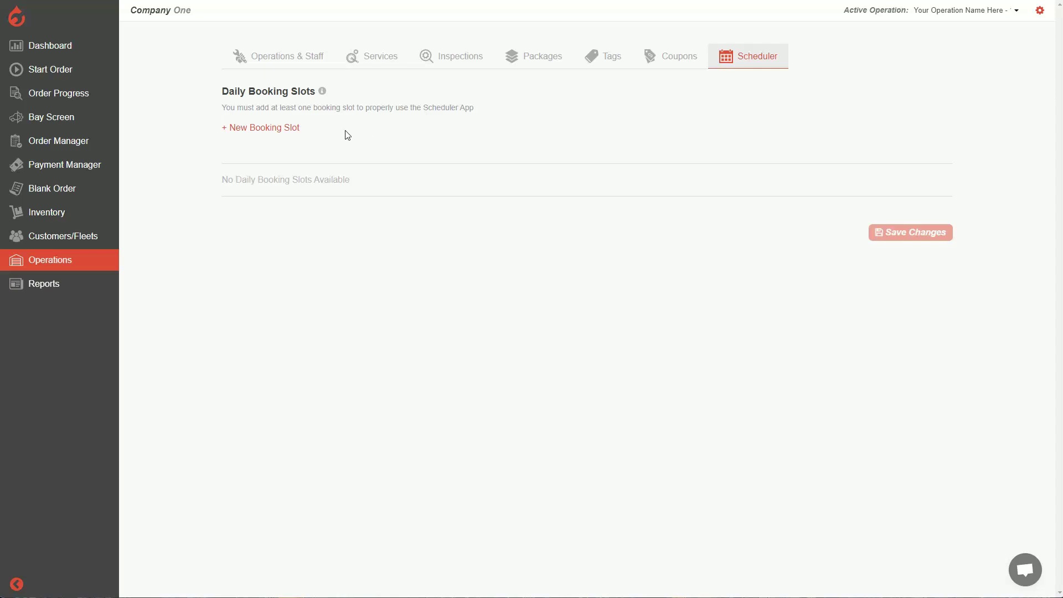
# - Create a new daily booking slot named 'Bay 1'
pyautogui.click(272, 133)
pyautogui.click(273, 155)
pyautogui.write('Bay 1')
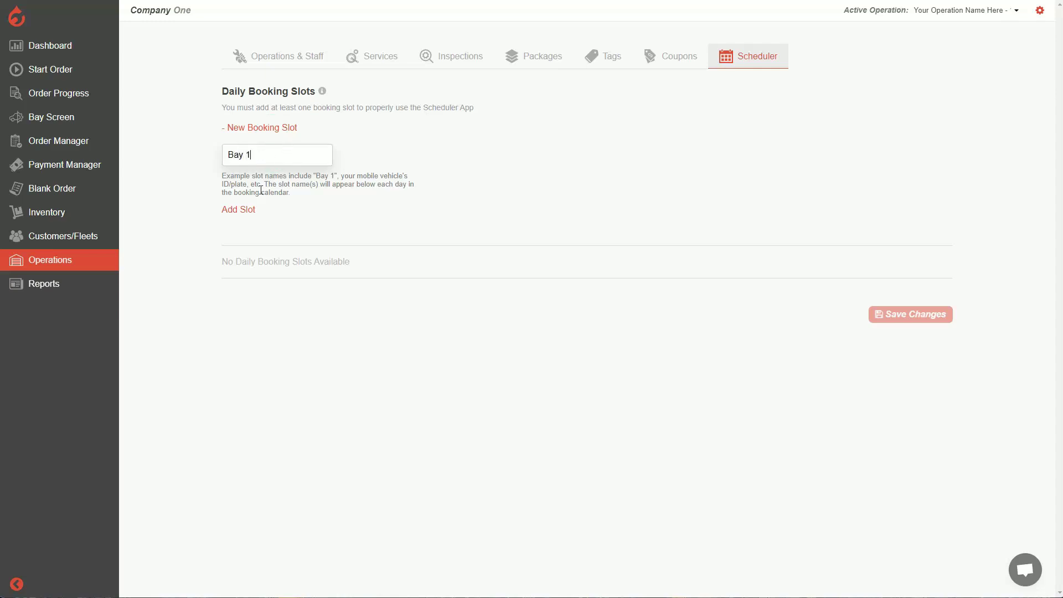
pyautogui.click(239, 210)
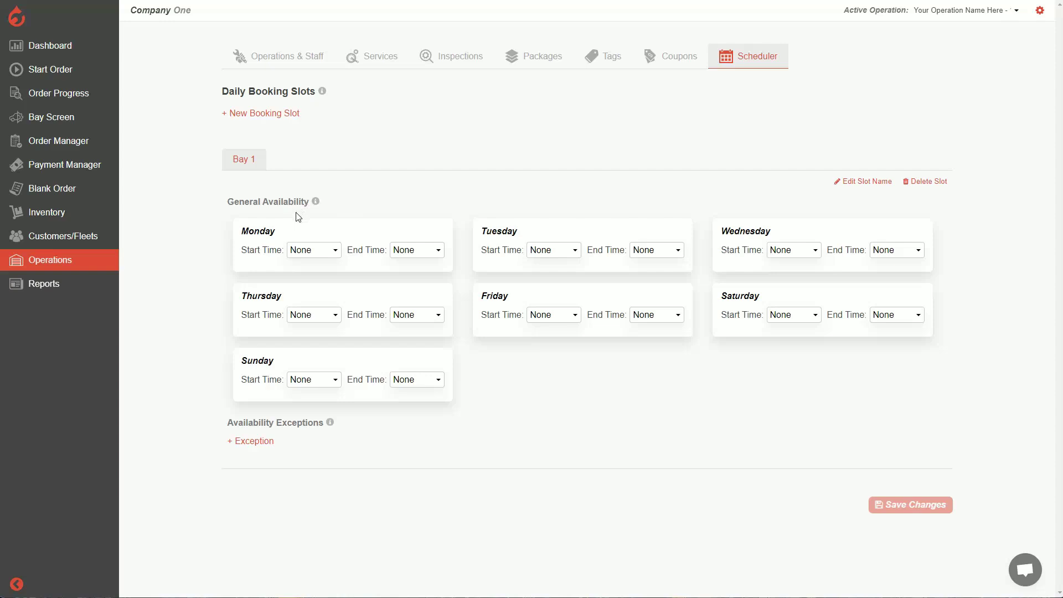
# - Set Monday to 9 AM–5 PM, apply it to Tuesday–Friday, and reset Saturday to None
pyautogui.click(318, 257)
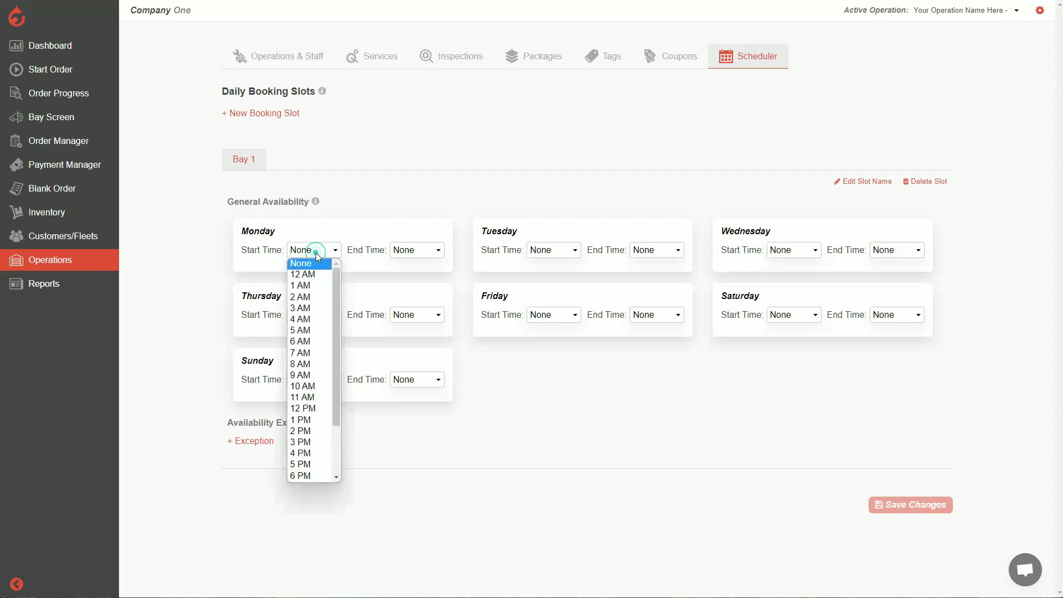
pyautogui.click(306, 375)
pyautogui.click(418, 249)
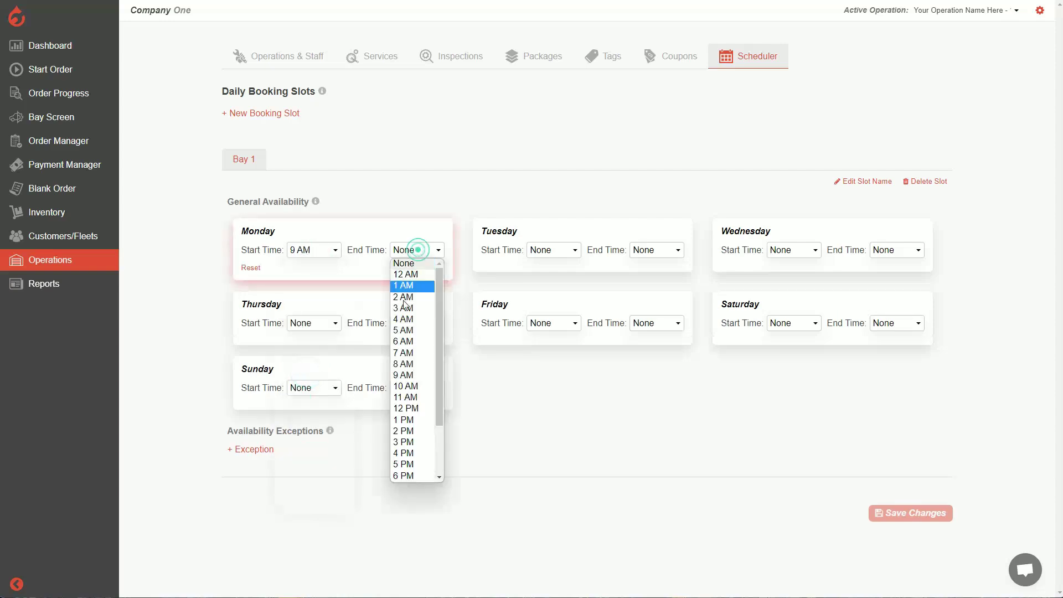
pyautogui.click(406, 465)
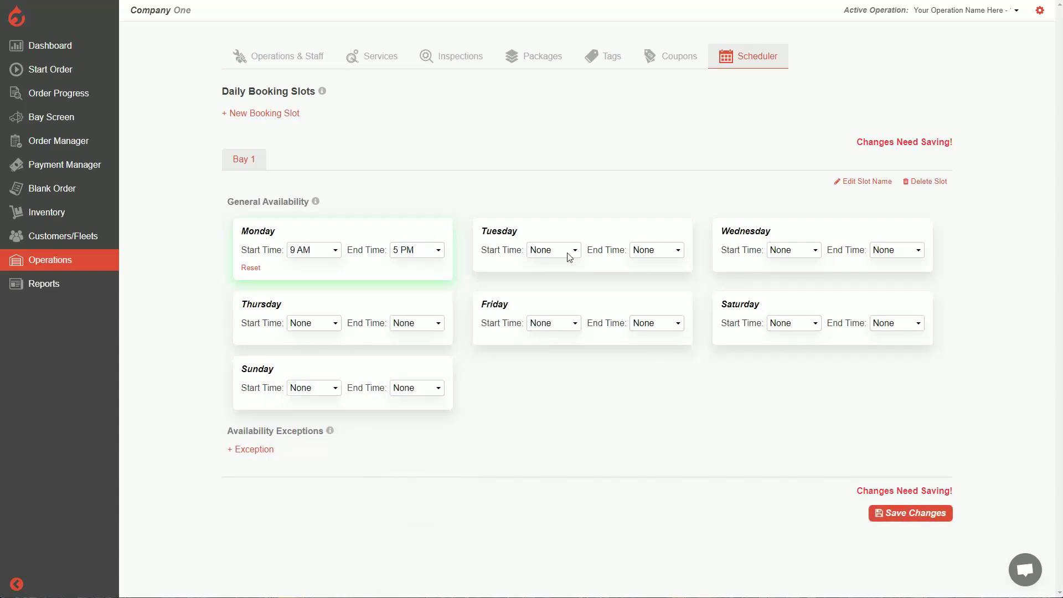
pyautogui.click(730, 344)
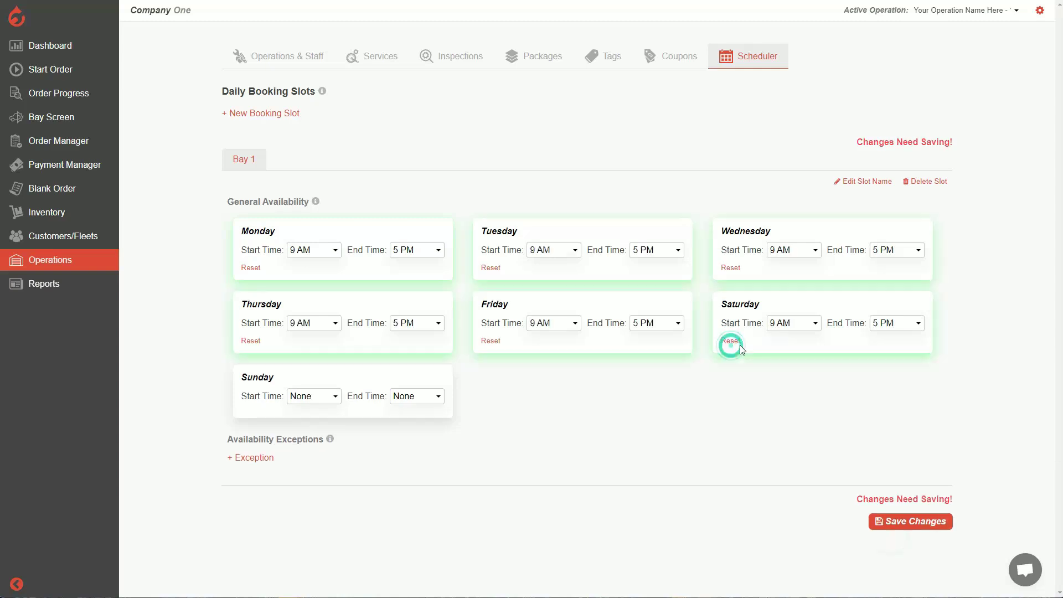
pyautogui.click(731, 340)
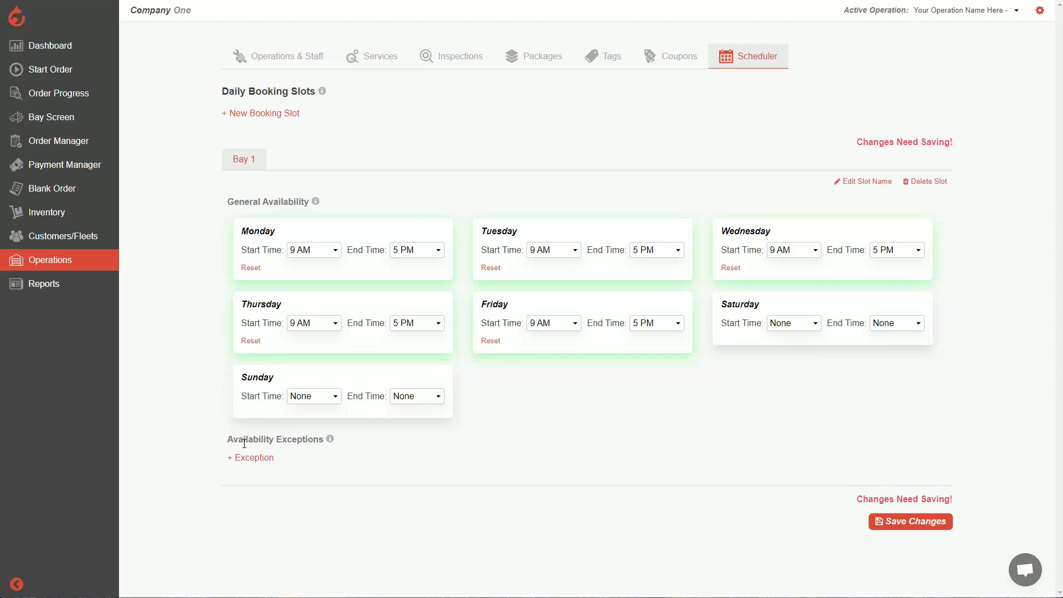
# - Save Bay 1's Monday–Friday hours
pyautogui.moveTo(225, 440); pyautogui.dragTo(358, 441)
pyautogui.click(357, 439)
pyautogui.click(933, 524)
pyautogui.click(930, 523)
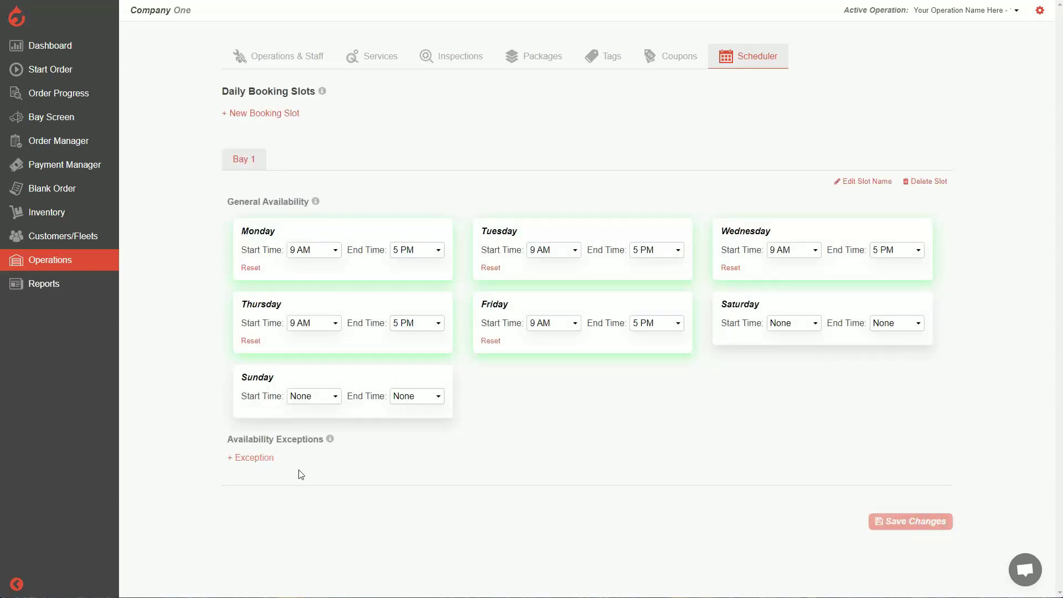
# - Add a Bay 1 availability exception starting January 10, 2023 at 12:00 PM
pyautogui.click(257, 462)
pyautogui.scroll(-1, 335, 507)
pyautogui.scroll(-2, 334, 508)
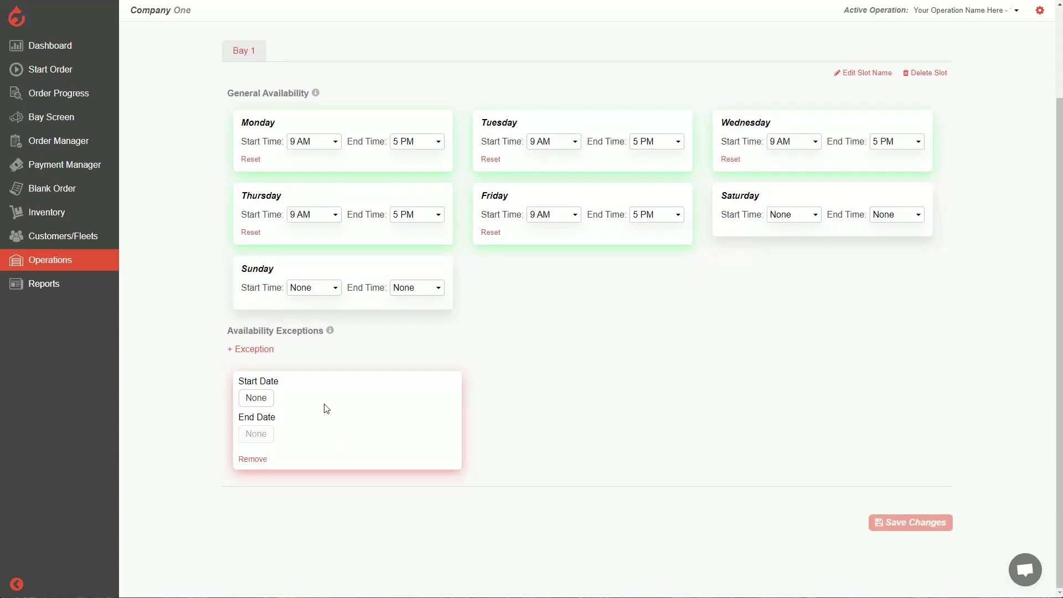
pyautogui.click(258, 406)
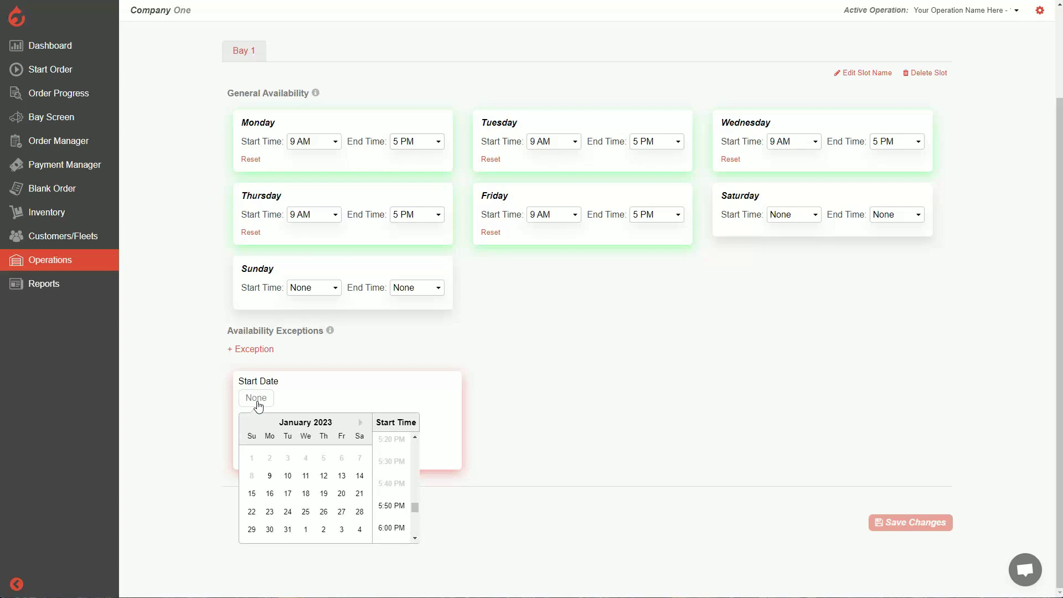
pyautogui.click(288, 476)
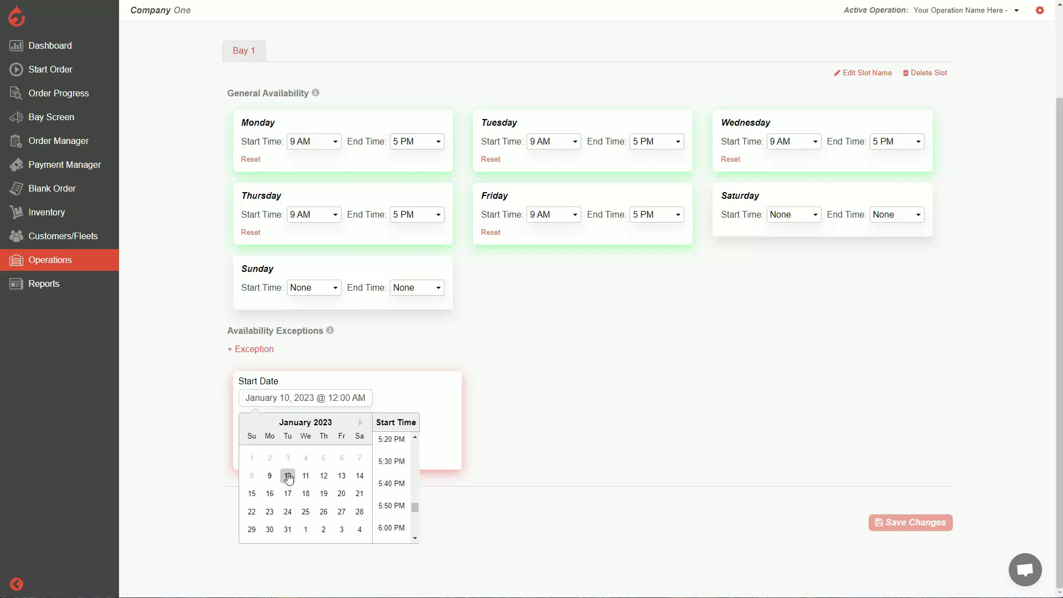
pyautogui.scroll(5, 396, 481)
pyautogui.scroll(9, 396, 481)
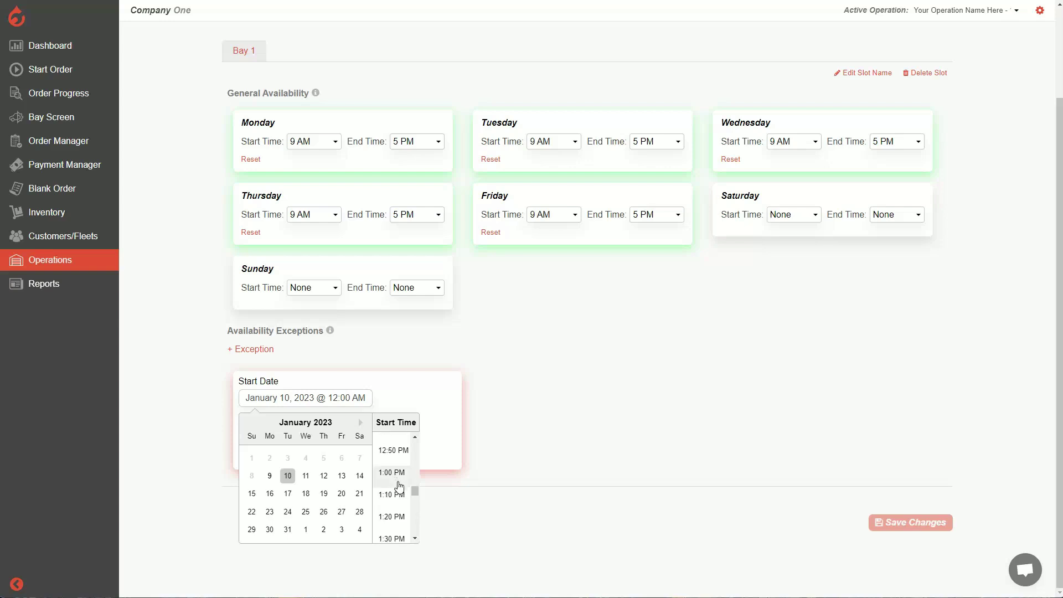
pyautogui.scroll(3, 399, 486)
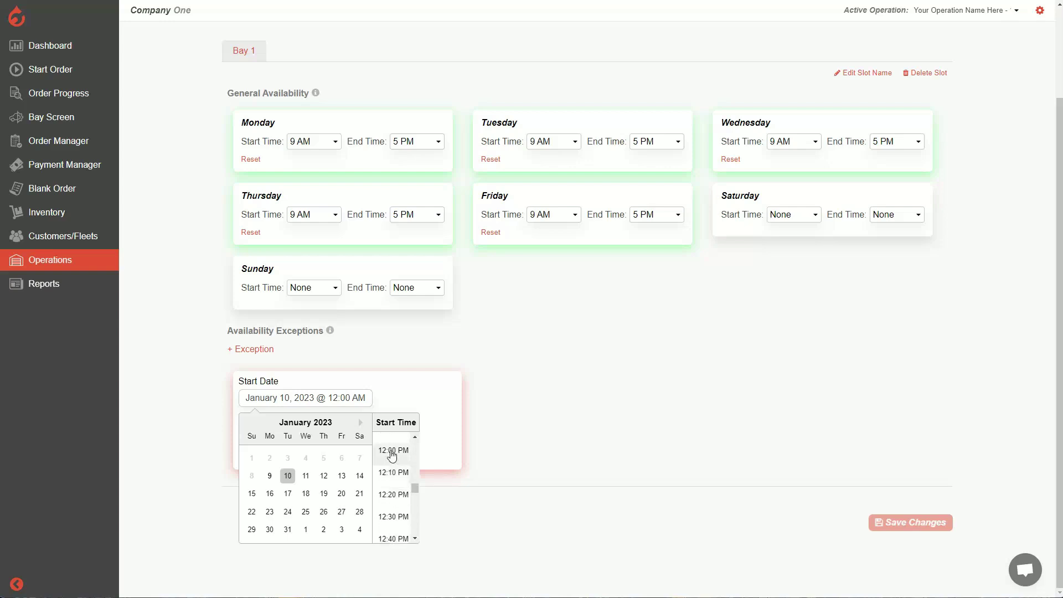
pyautogui.click(392, 451)
# - Set the exception's end to January 10 at 1:00 PM
pyautogui.click(255, 433)
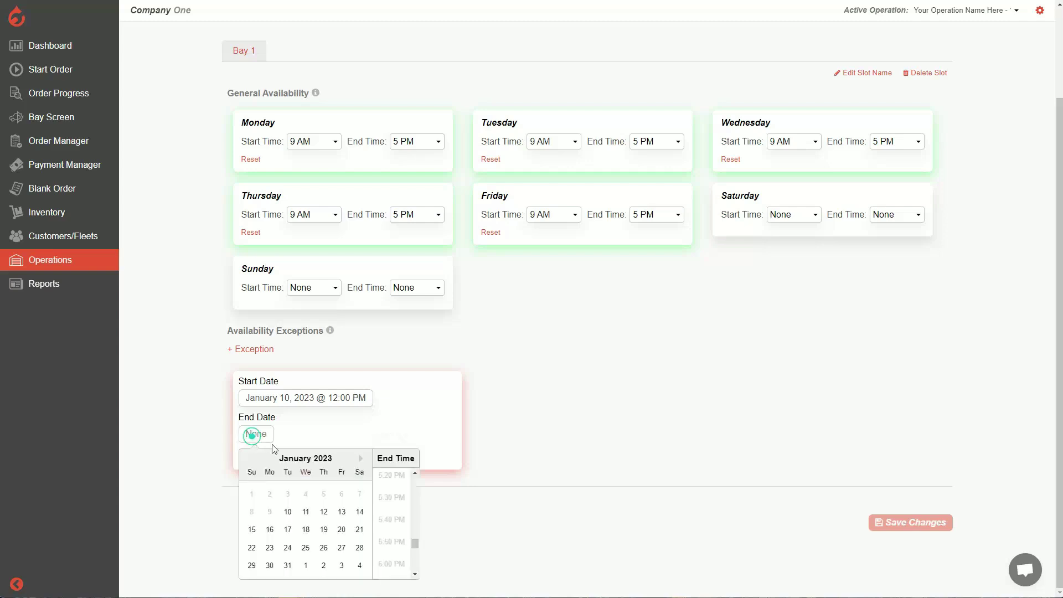
pyautogui.click(288, 511)
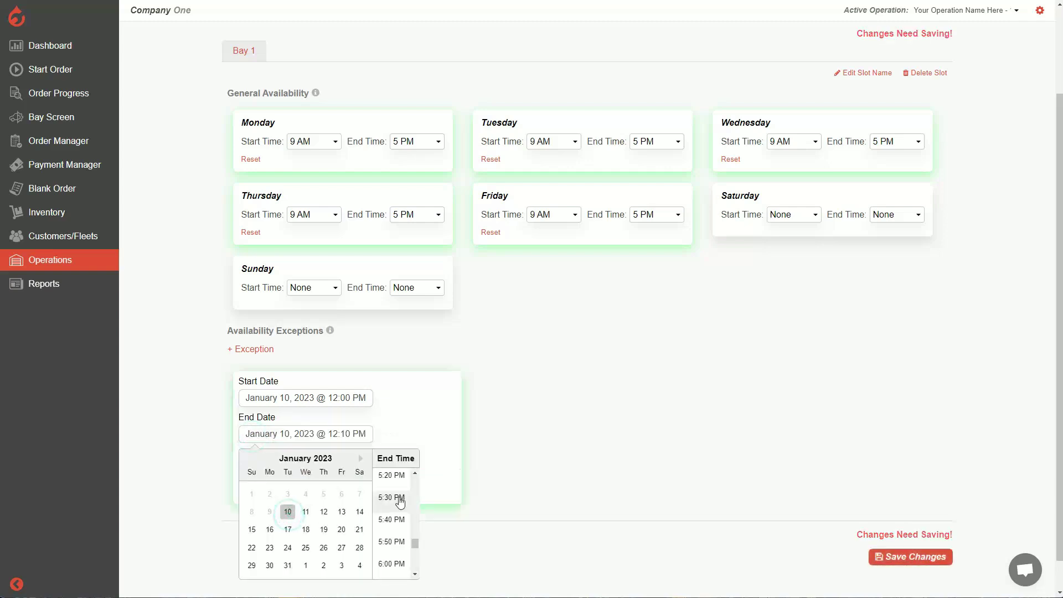
pyautogui.scroll(1, 397, 501)
pyautogui.scroll(6, 400, 502)
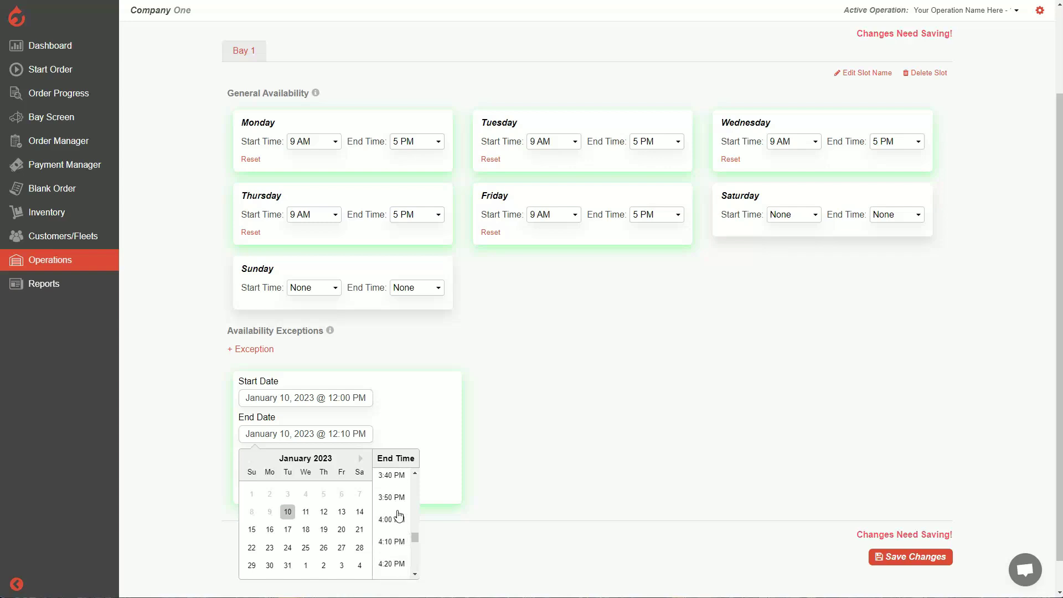
pyautogui.scroll(2, 399, 515)
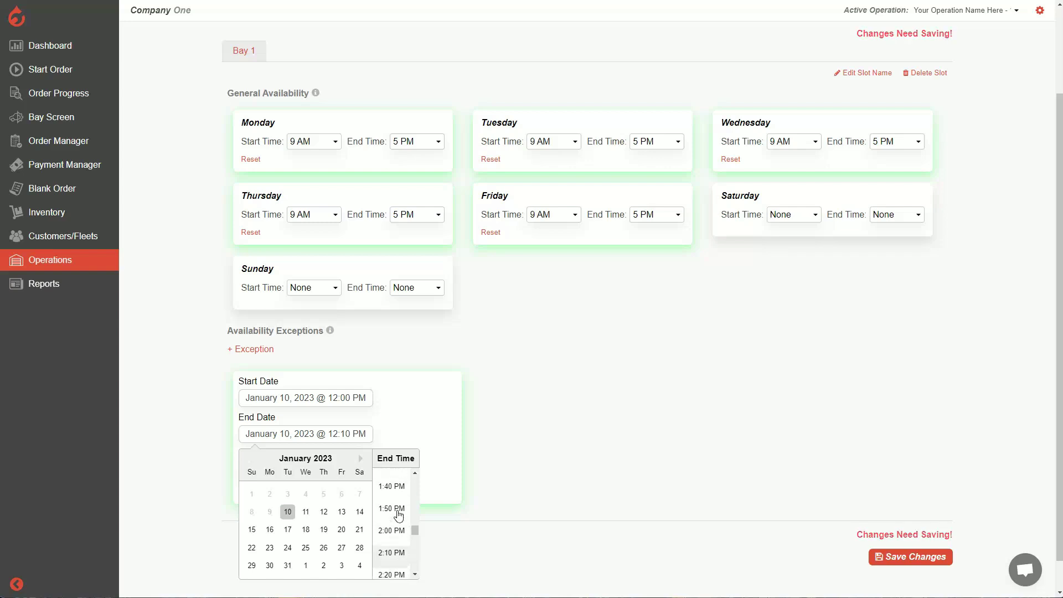
pyautogui.scroll(2, 393, 505)
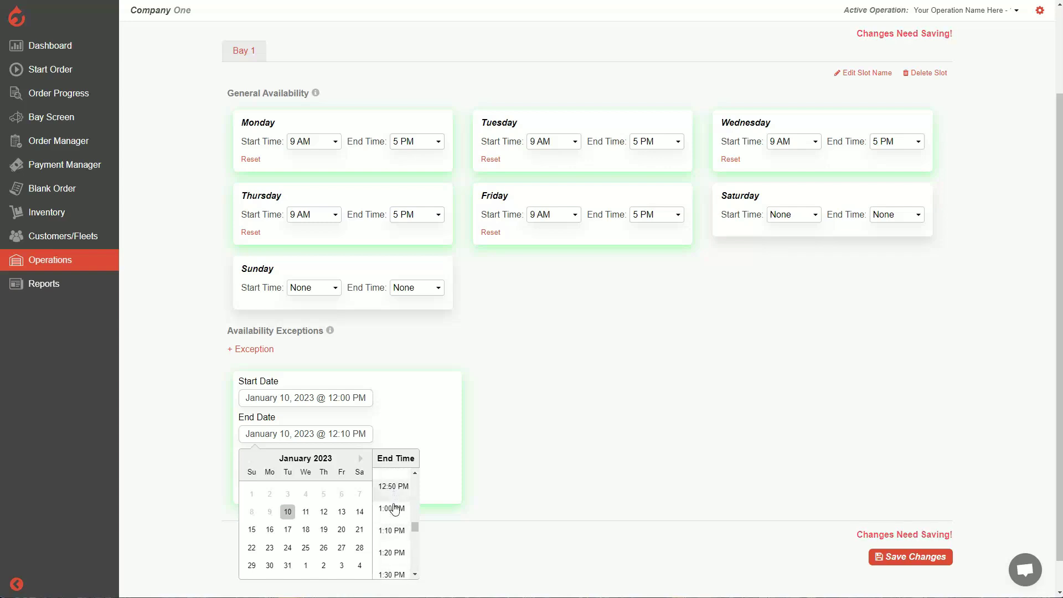
pyautogui.click(392, 506)
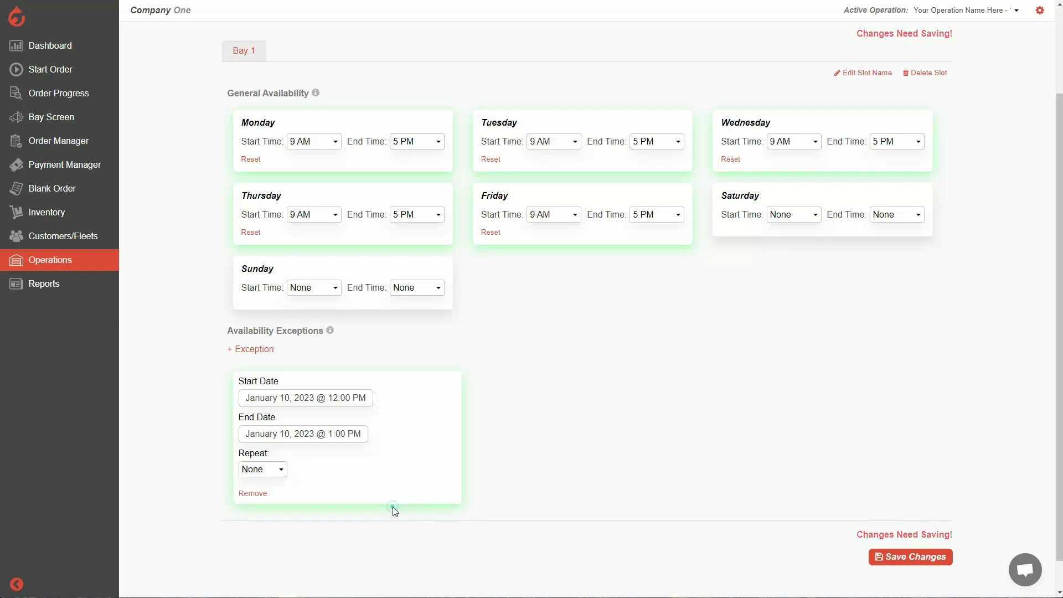
# - Make the lunch exception repeat daily and save it
pyautogui.click(281, 470)
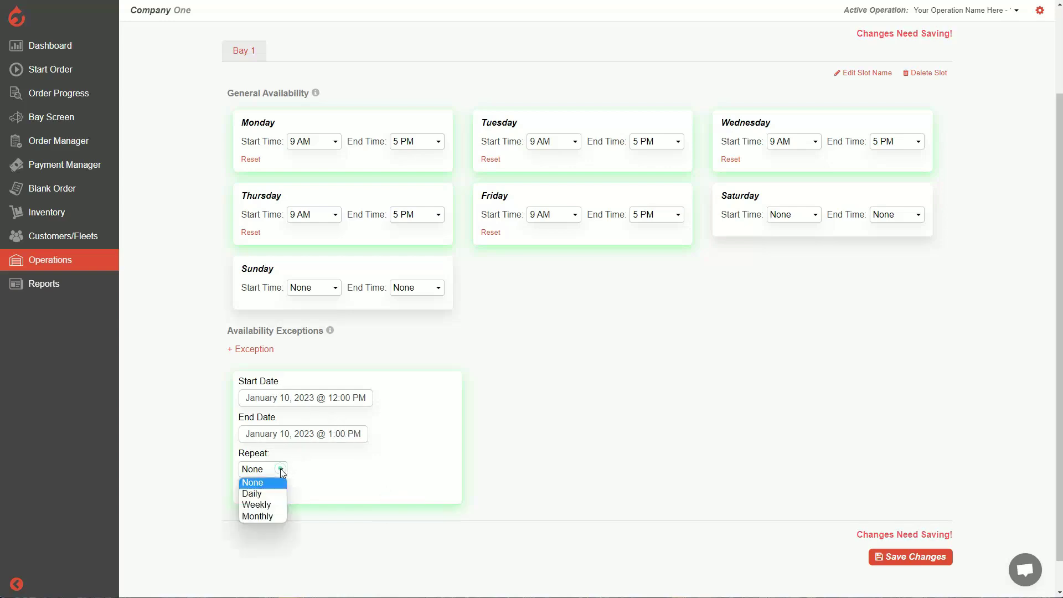
pyautogui.click(262, 494)
pyautogui.click(473, 461)
pyautogui.scroll(-1, 384, 417)
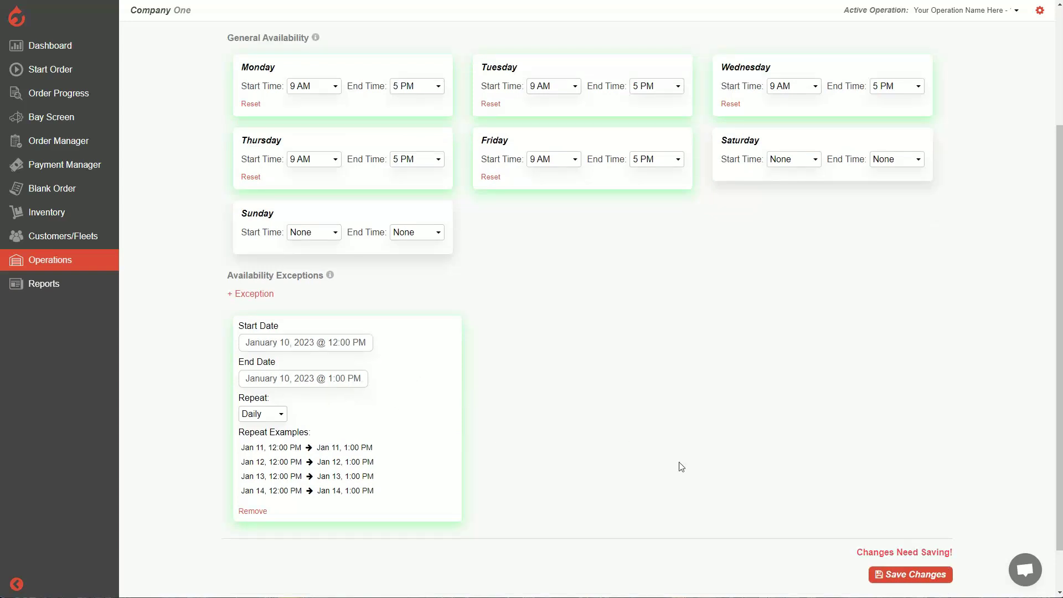
pyautogui.click(933, 574)
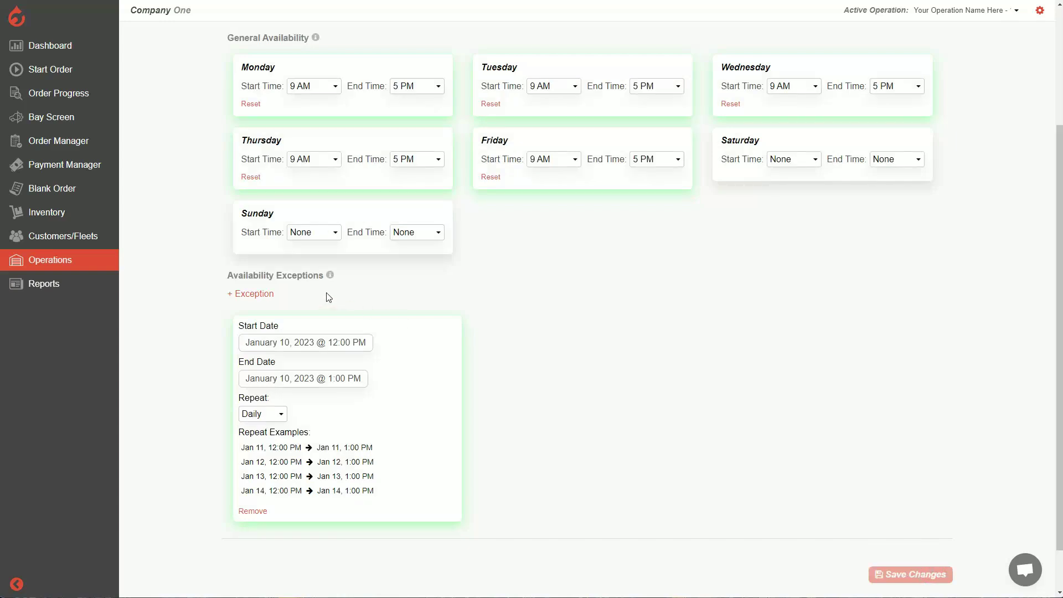
# - Add a second exception starting January 16, 2023 at 6:10 AM
pyautogui.click(251, 298)
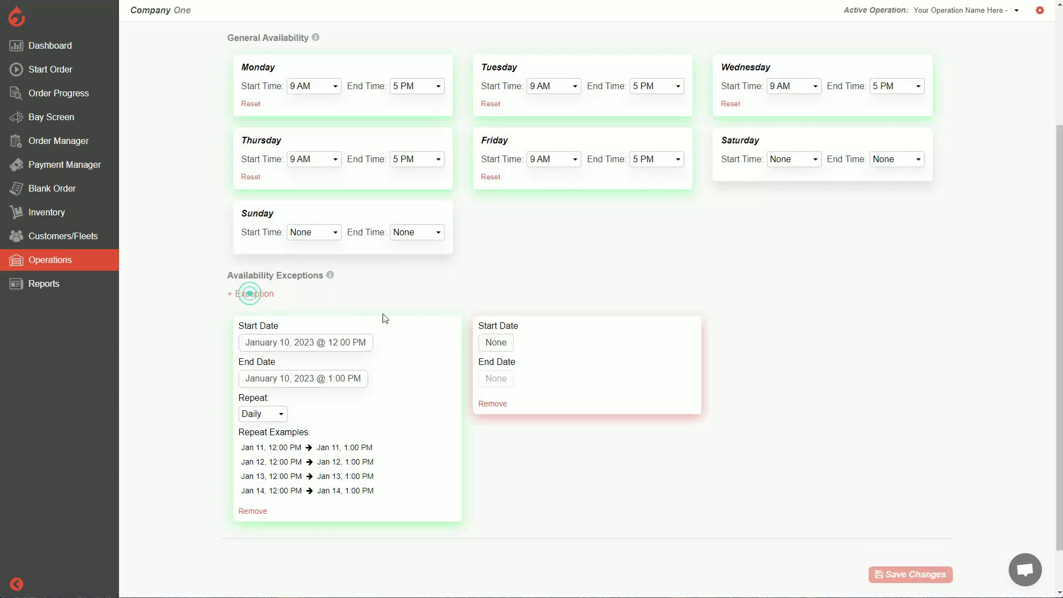
pyautogui.click(501, 343)
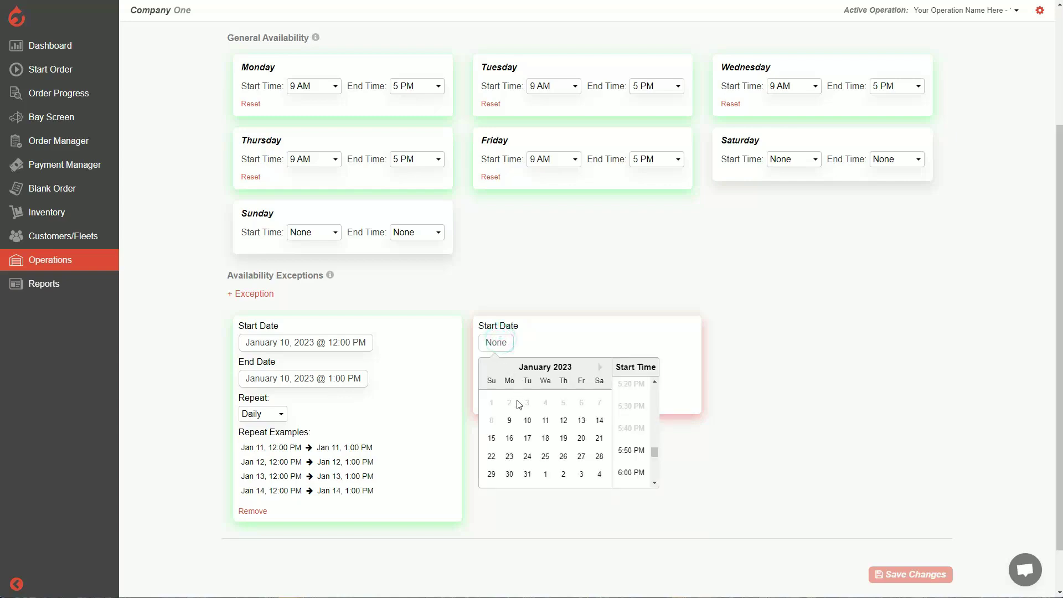
pyautogui.click(511, 443)
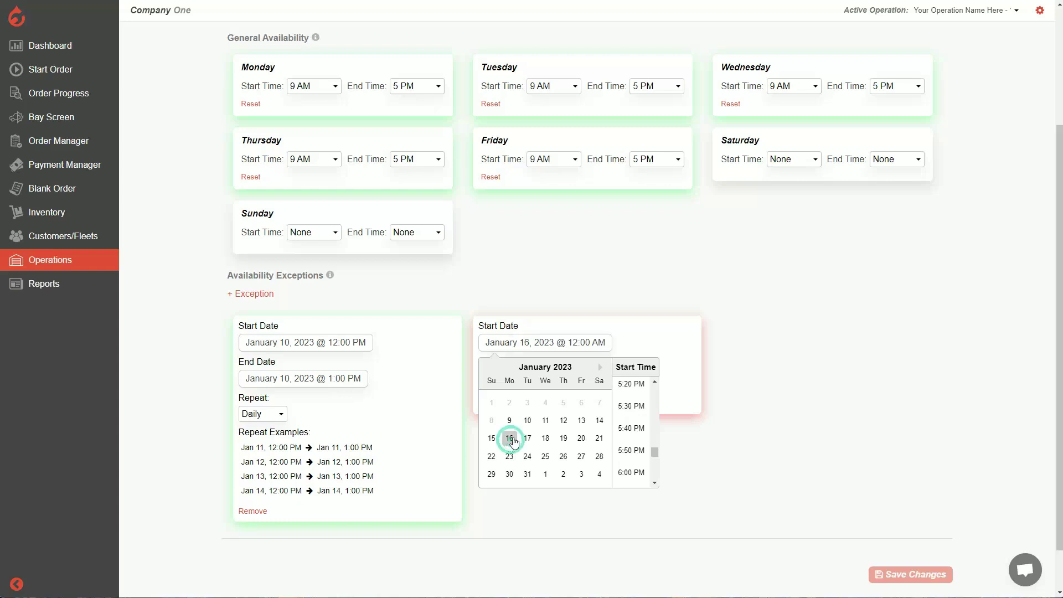
pyautogui.scroll(12, 638, 411)
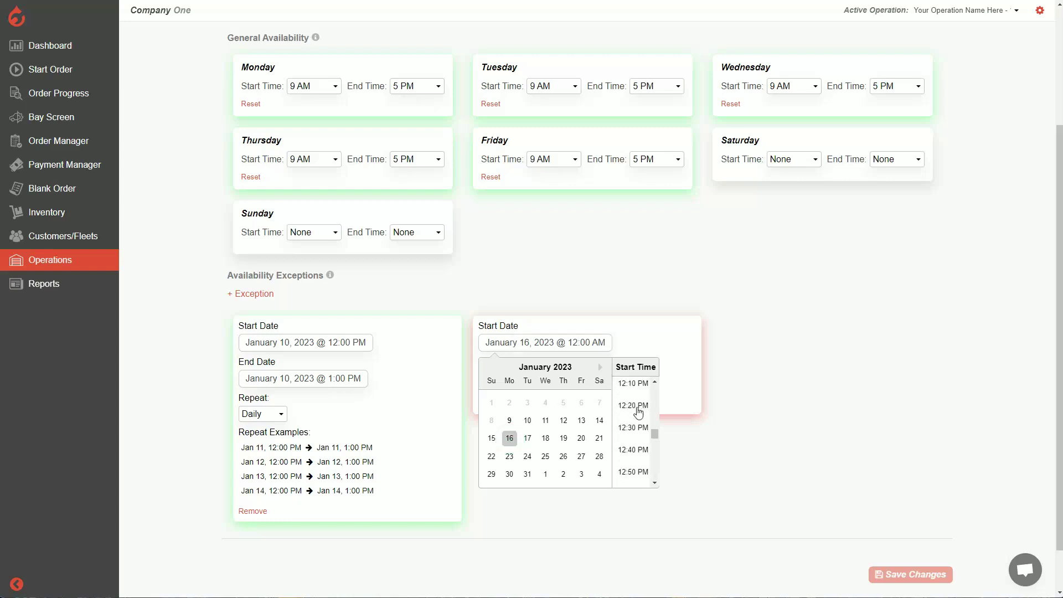
pyautogui.scroll(3, 636, 412)
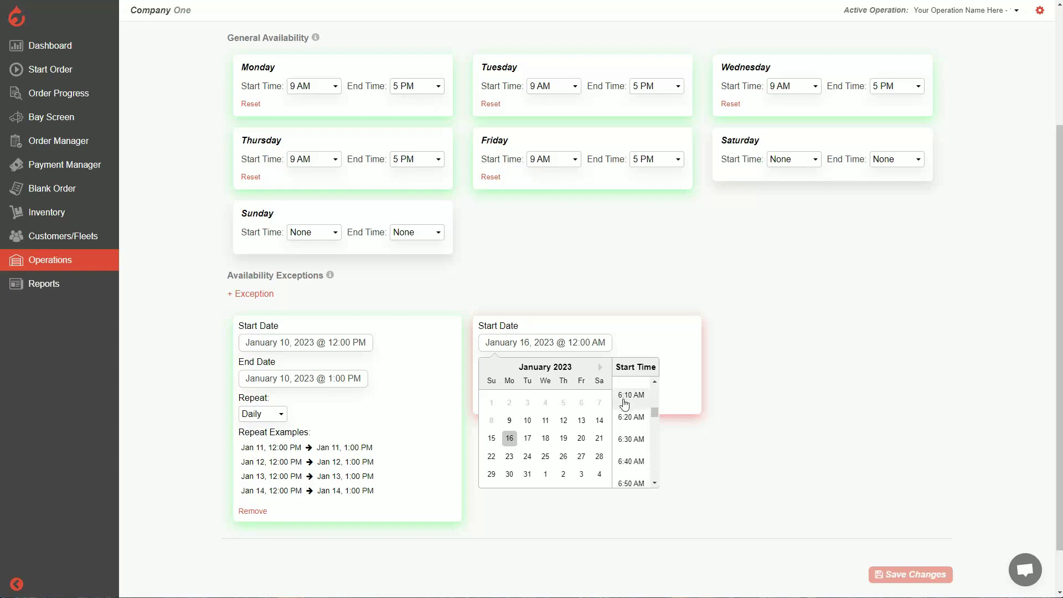
pyautogui.click(625, 400)
# - End the exception January 16 at 11:40 PM and save the changes
pyautogui.click(495, 381)
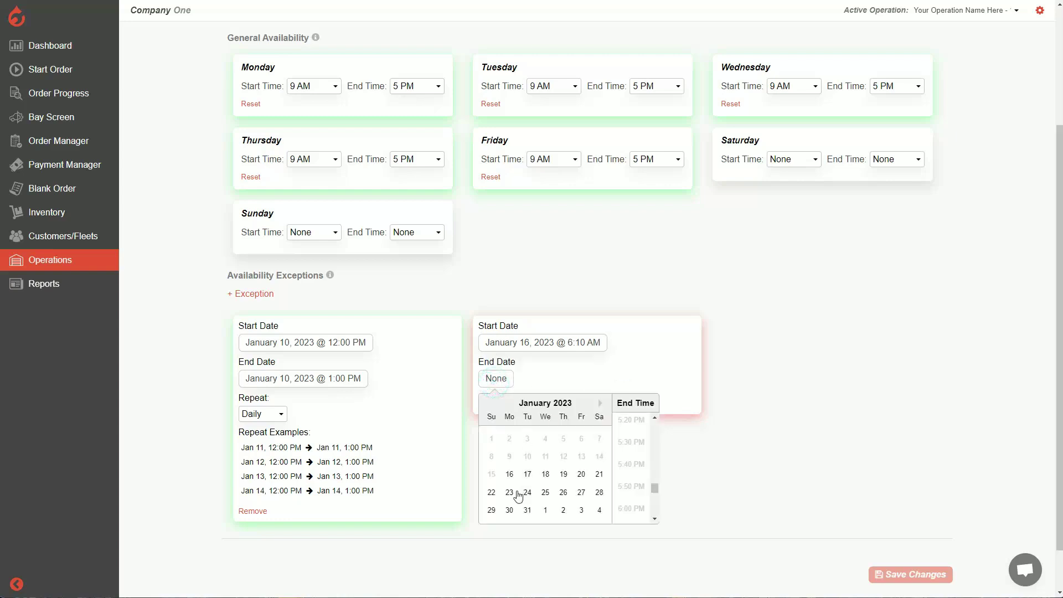
pyautogui.click(510, 474)
pyautogui.scroll(-8, 639, 463)
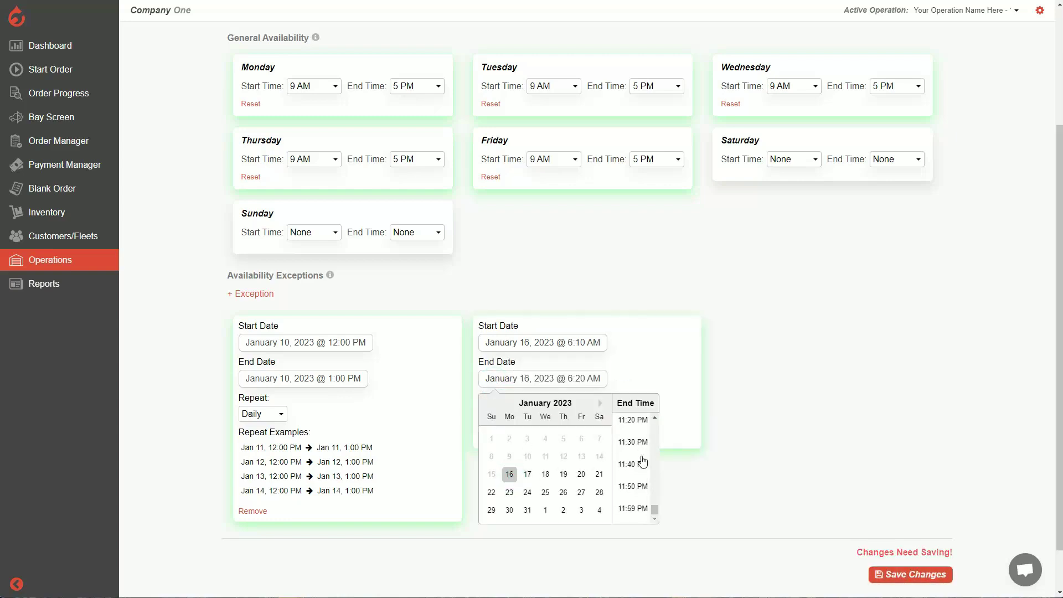
pyautogui.click(630, 466)
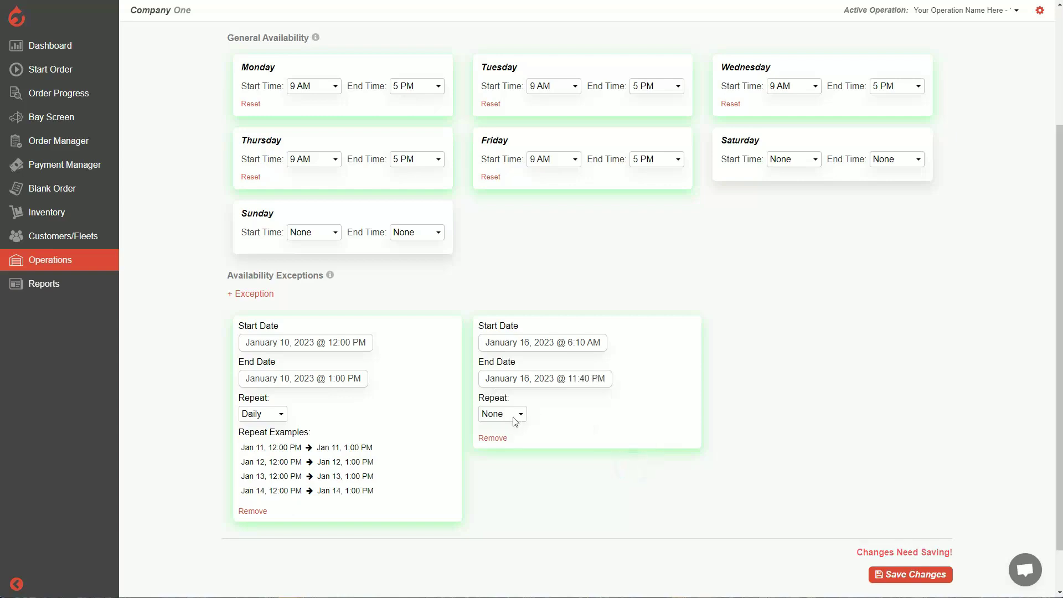
pyautogui.click(929, 574)
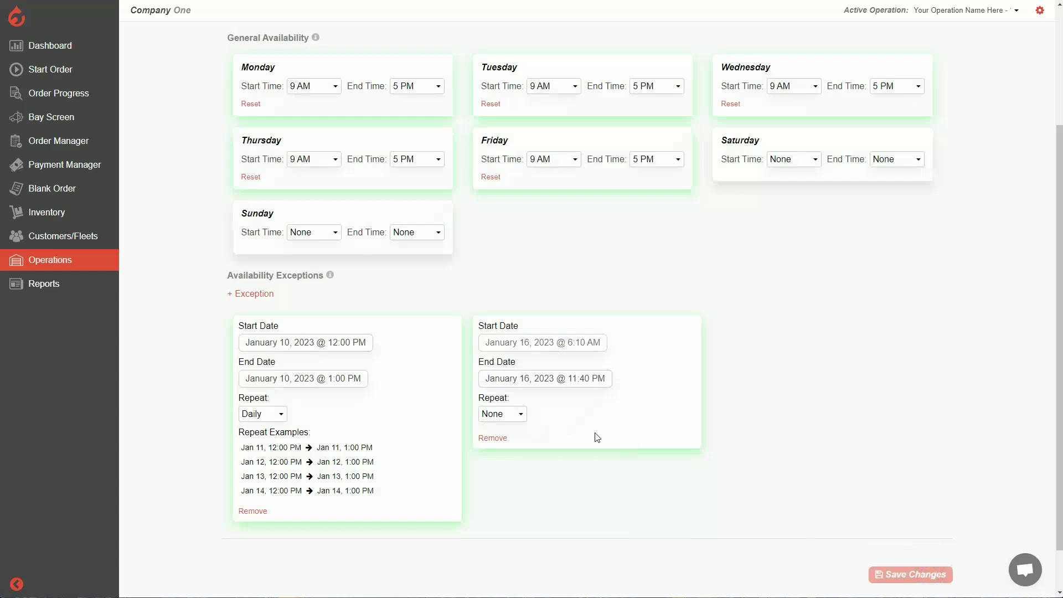
# - Confirm the vacation day's Repeat stays None and scroll back up the Scheduler page
pyautogui.click(521, 416)
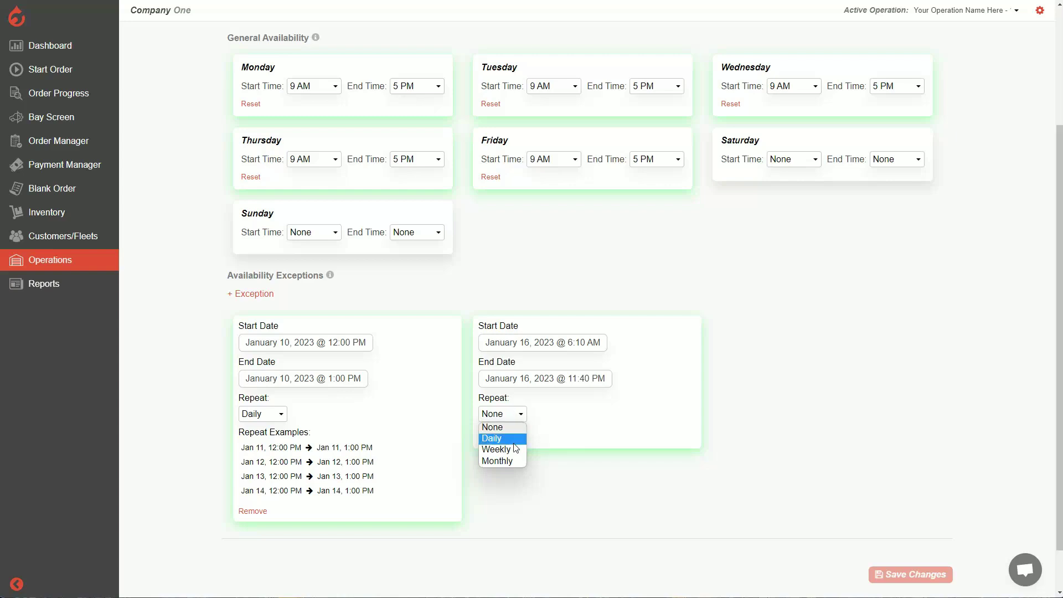
pyautogui.click(582, 423)
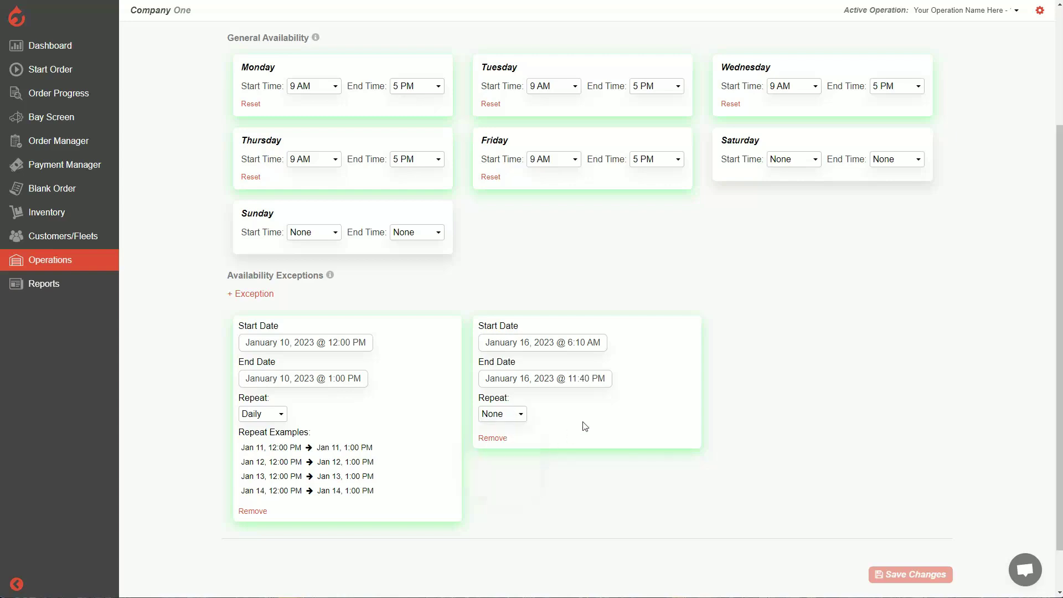
pyautogui.click(718, 404)
pyautogui.scroll(2, 645, 393)
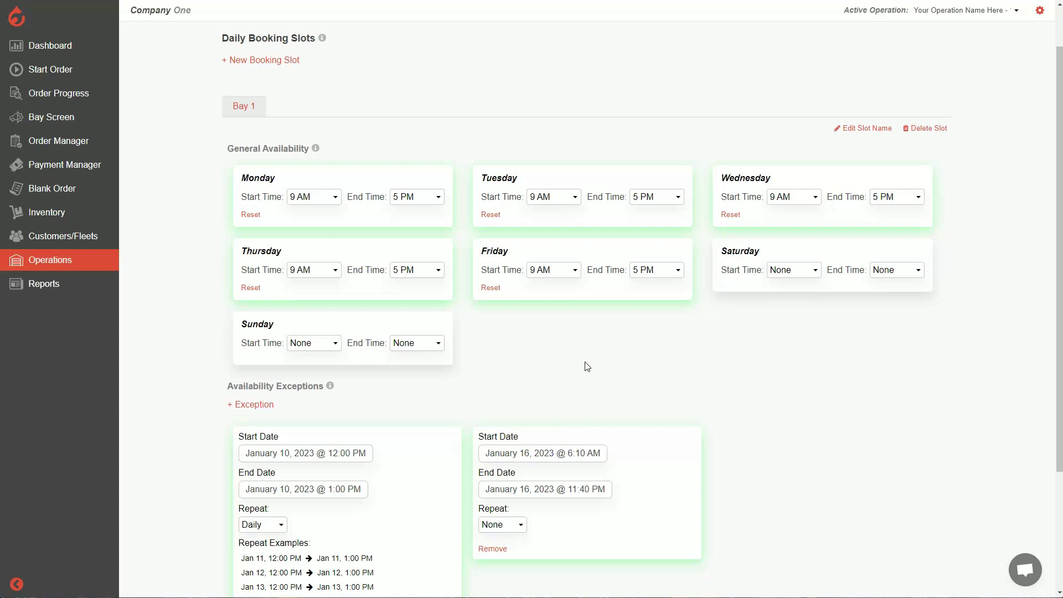
pyautogui.scroll(-3, 587, 366)
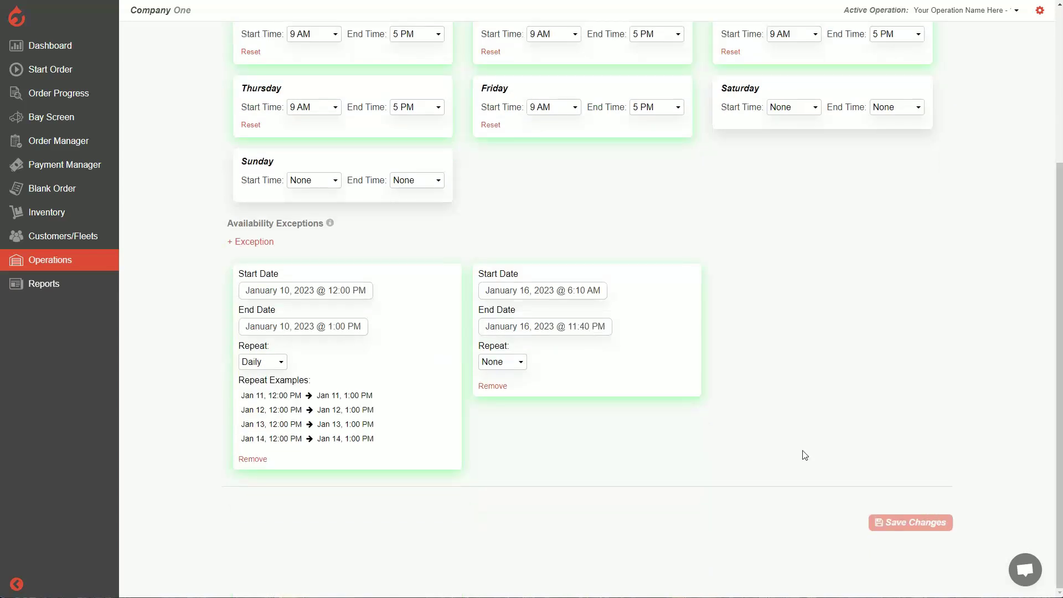
pyautogui.scroll(2, 607, 423)
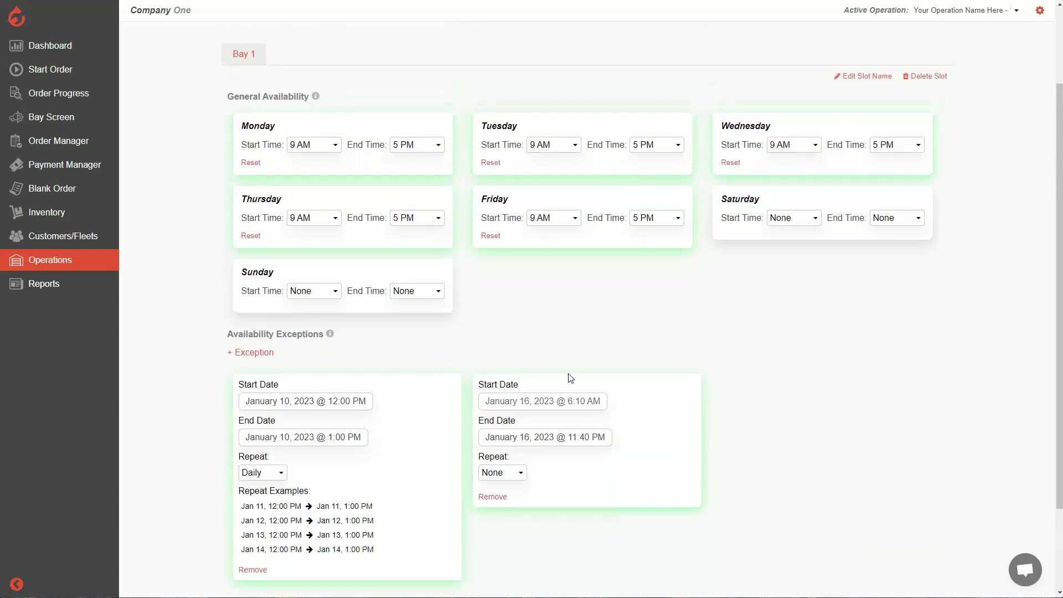
pyautogui.scroll(2, 555, 351)
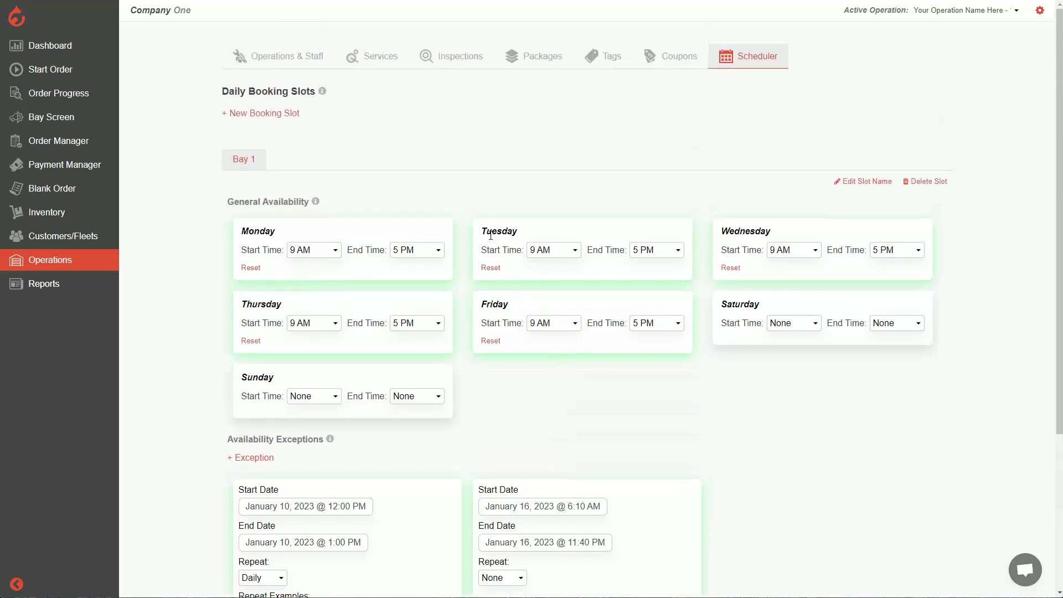
# - In Packages, switch Cabin Air Filter's Scheduler App toggle on for Your Operation Name Here
pyautogui.click(527, 60)
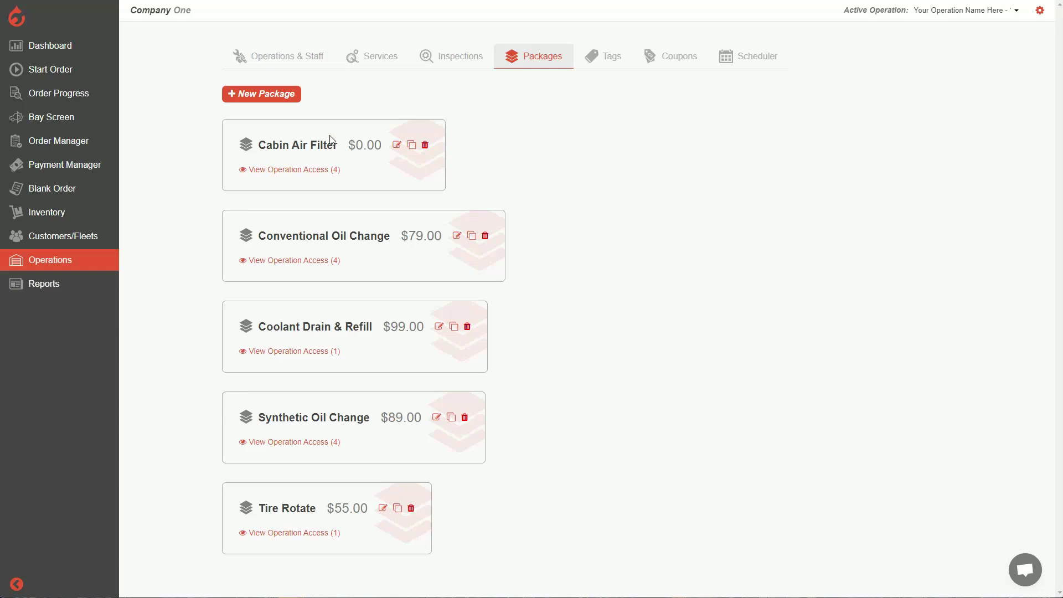
pyautogui.click(299, 170)
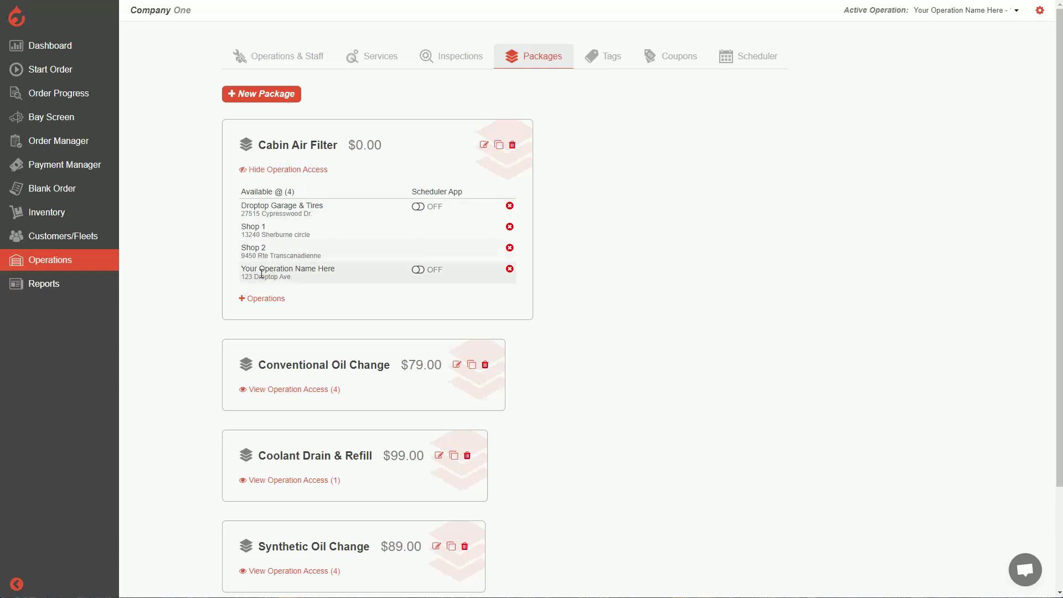
pyautogui.moveTo(250, 270); pyautogui.dragTo(343, 272)
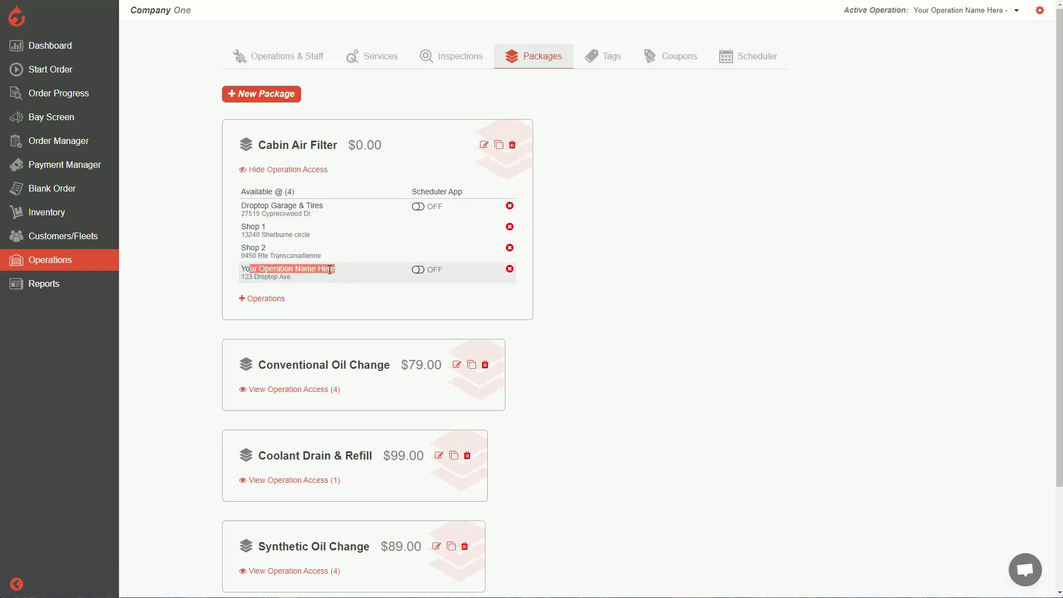
pyautogui.click(327, 270)
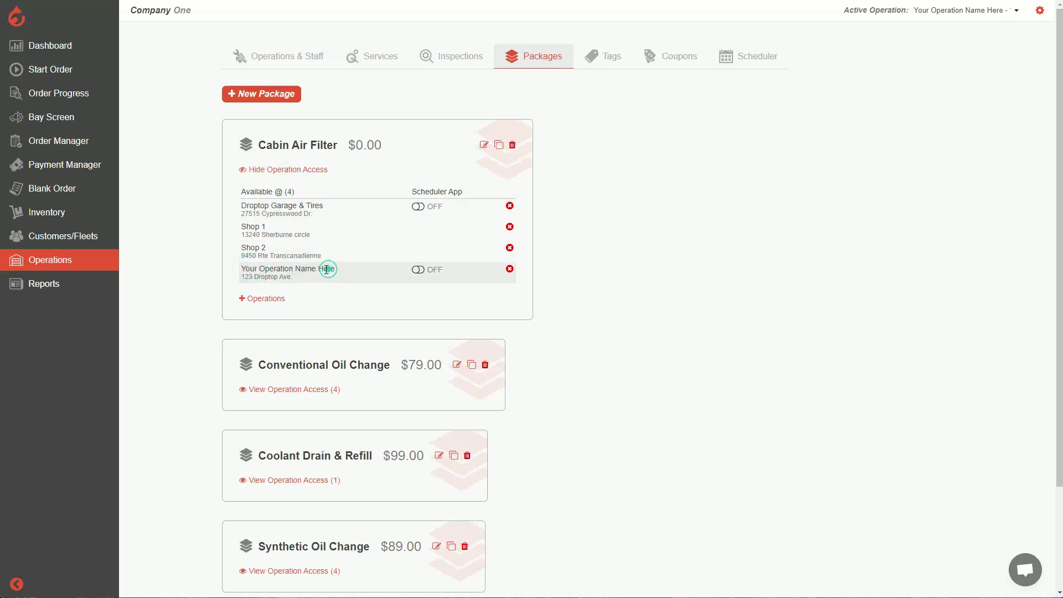
pyautogui.click(418, 270)
pyautogui.scroll(-1, 386, 270)
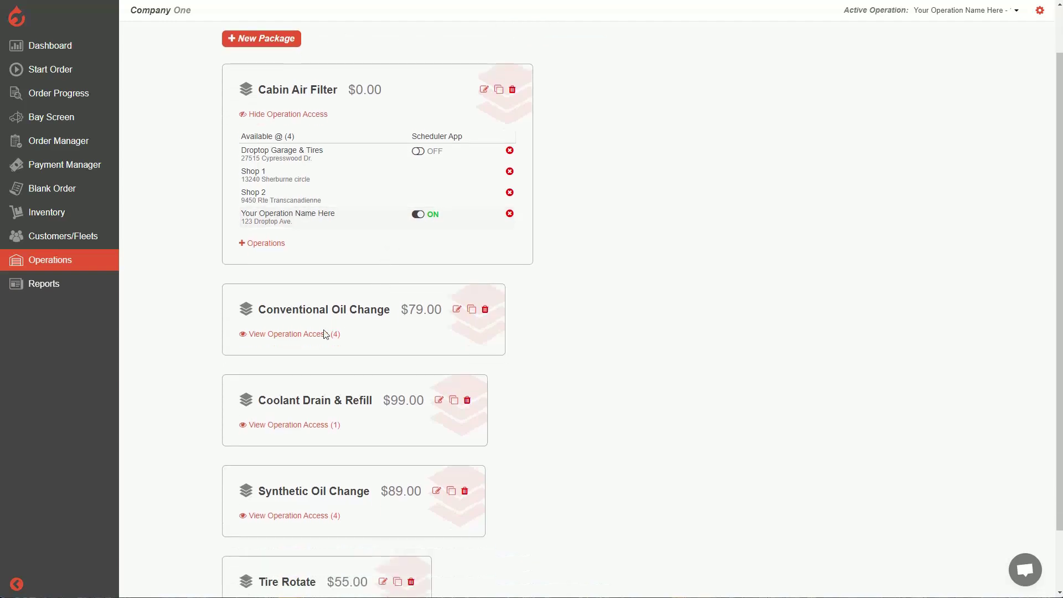
# - Turn on Conventional Oil Change's Scheduler App toggle for Your Operation Name Here
pyautogui.click(314, 333)
pyautogui.scroll(-1, 360, 322)
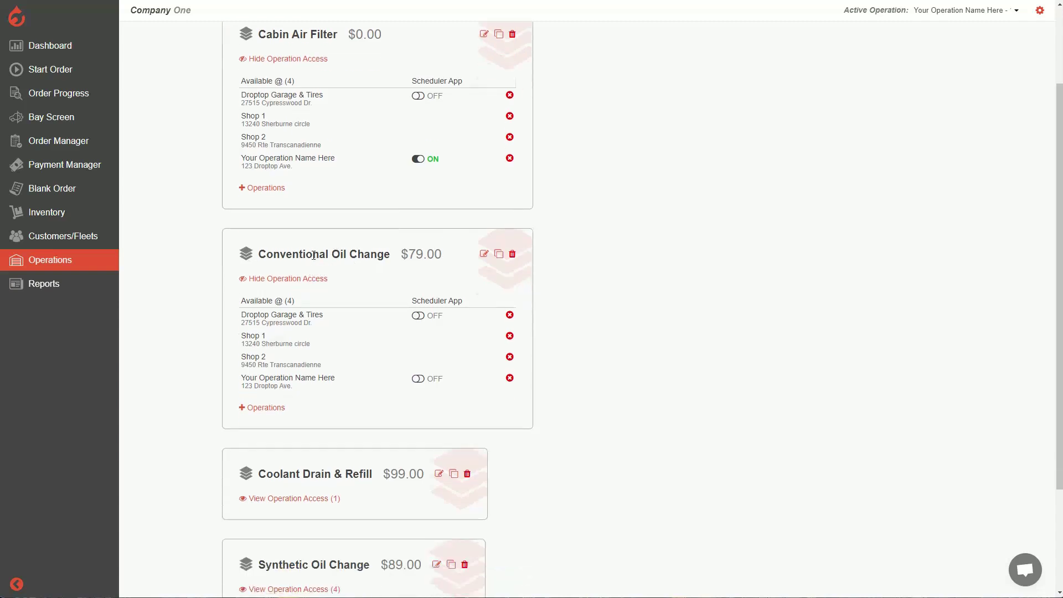
pyautogui.click(418, 379)
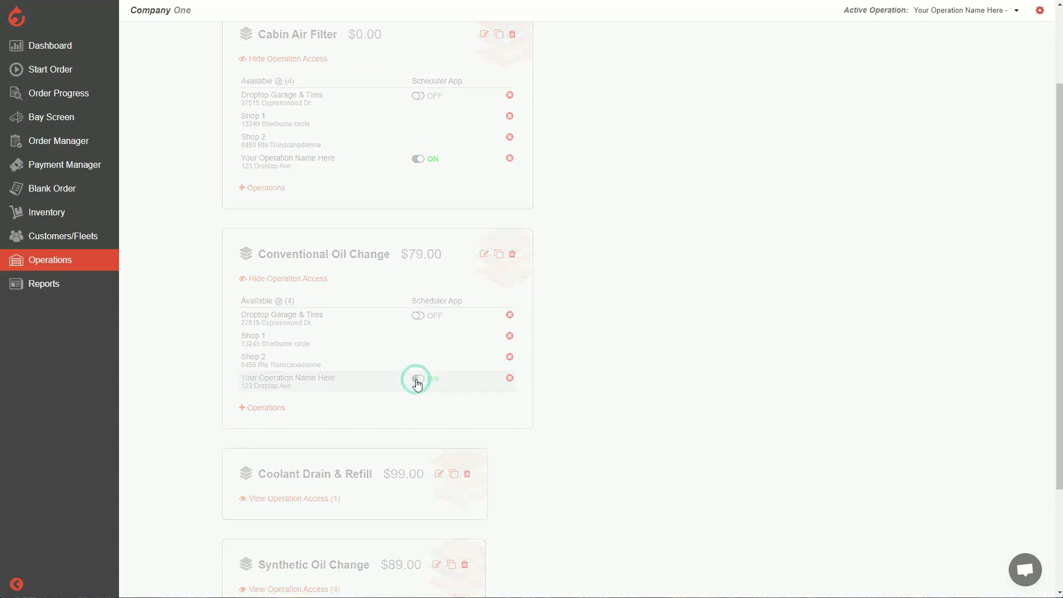
pyautogui.scroll(-3, 349, 327)
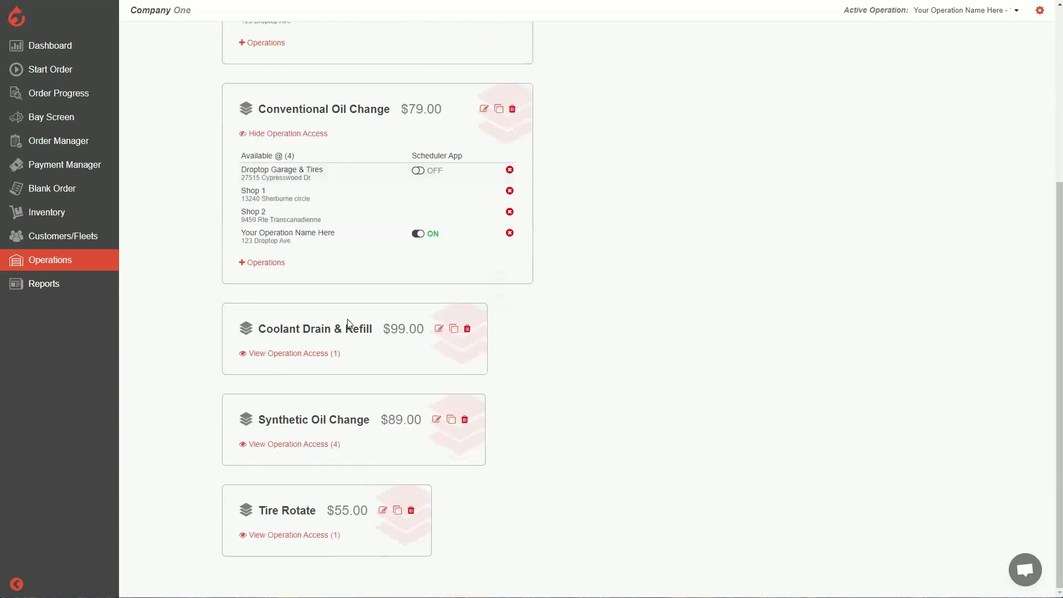
# - Expand operation access for Synthetic Oil Change and Tire Rotate
pyautogui.click(303, 444)
pyautogui.scroll(-2, 365, 431)
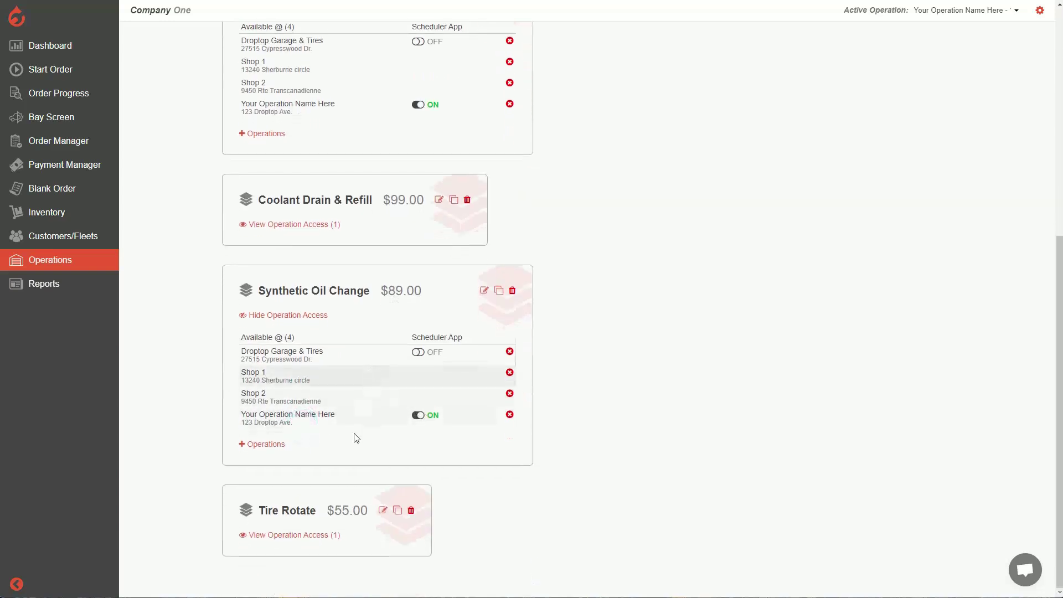
pyautogui.click(313, 535)
pyautogui.scroll(-1, 410, 467)
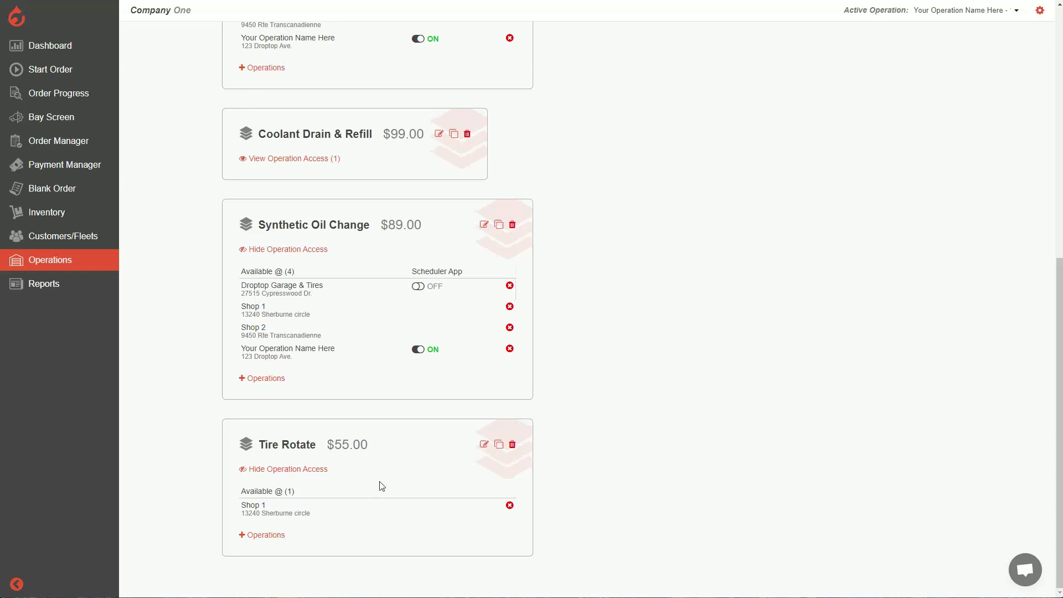
# - Add Your Operation Name Here to Tire Rotate's operations and switch its Scheduler App on
pyautogui.click(266, 535)
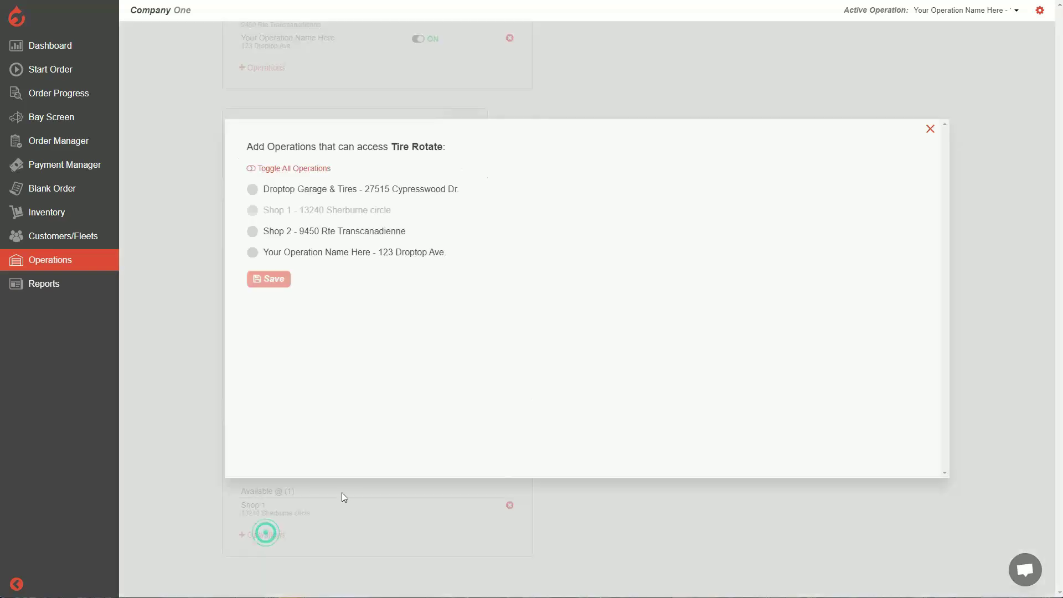
pyautogui.click(292, 256)
pyautogui.click(271, 279)
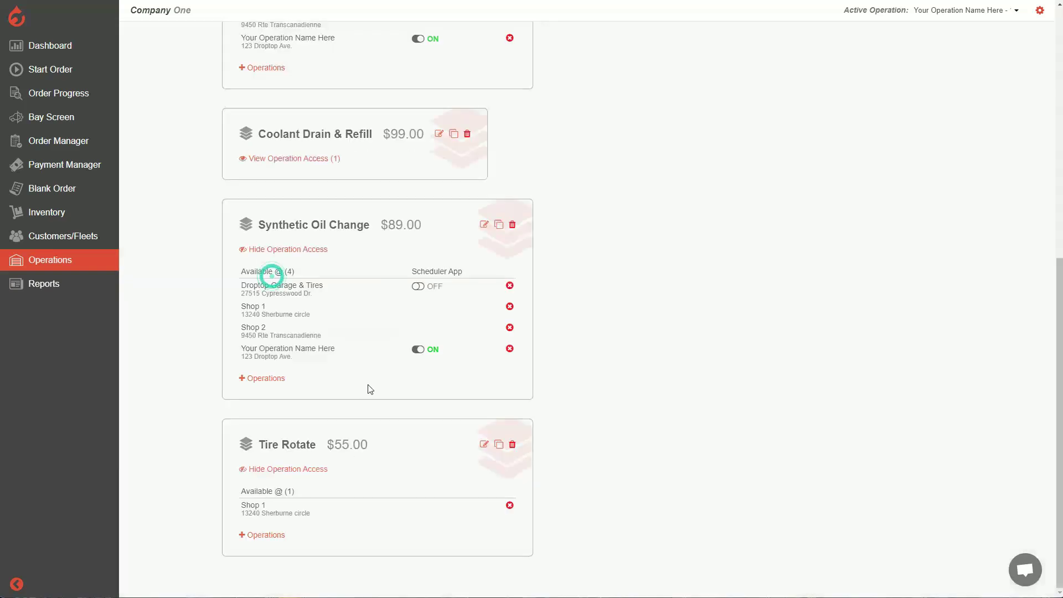
pyautogui.scroll(-1, 438, 467)
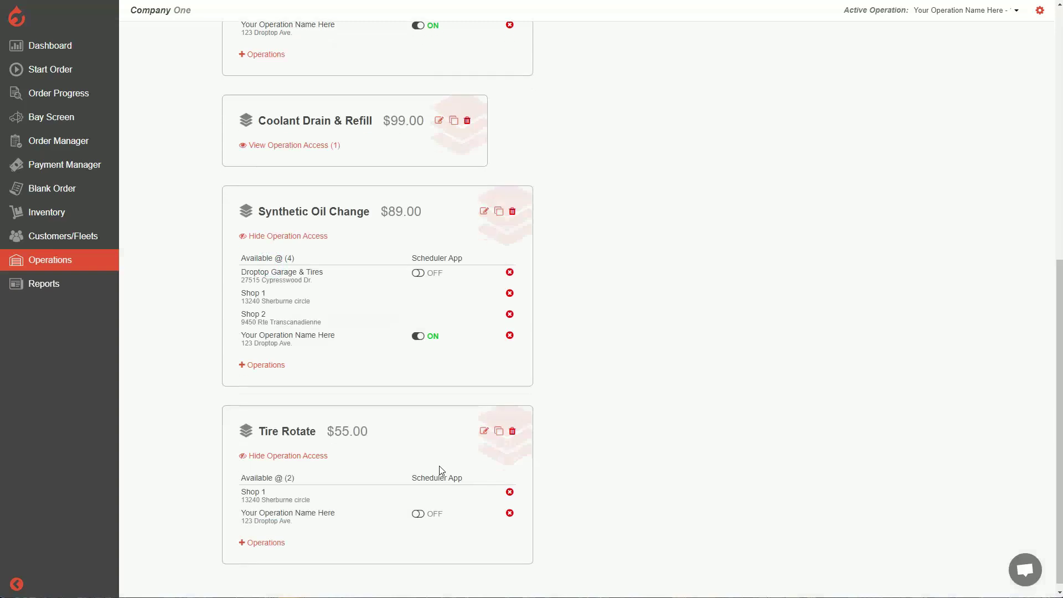
pyautogui.click(418, 506)
pyautogui.scroll(10, 398, 455)
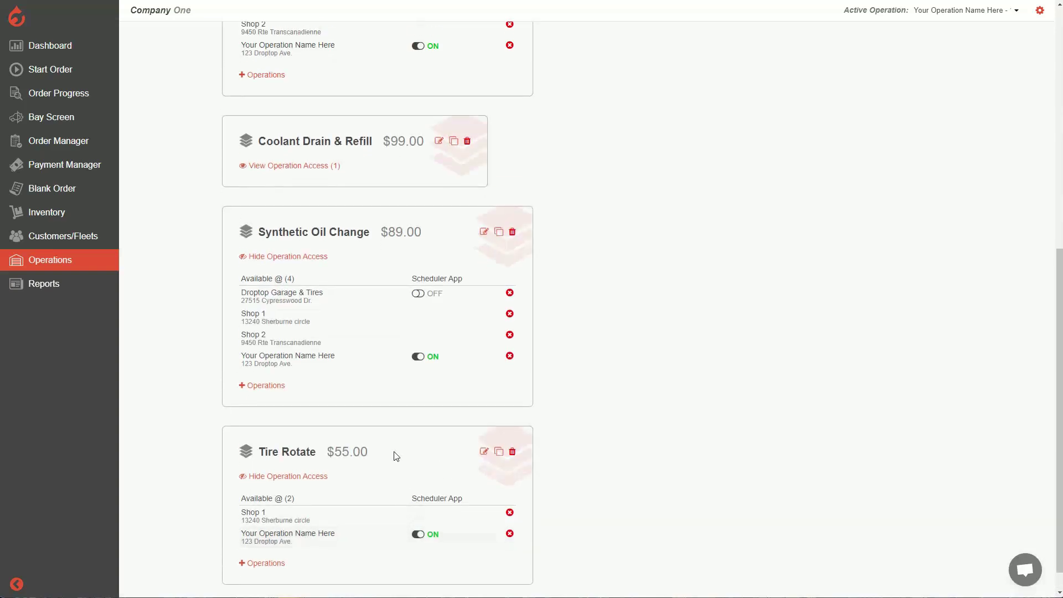